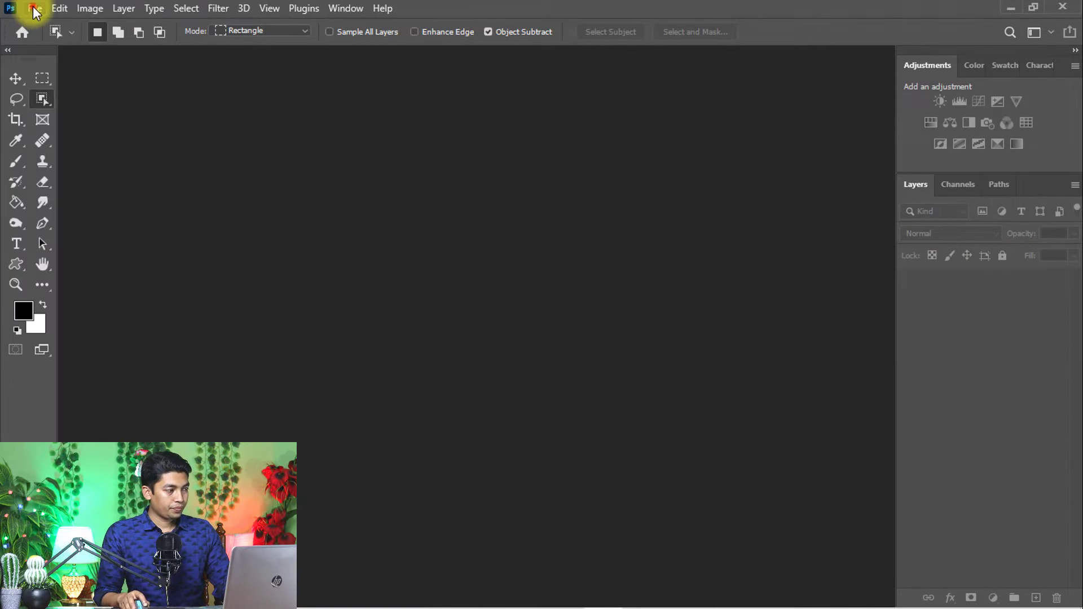
Open IMG20220328210541.jpg and zoom in and out to inspect the handwritten signatures.
click(35, 9)
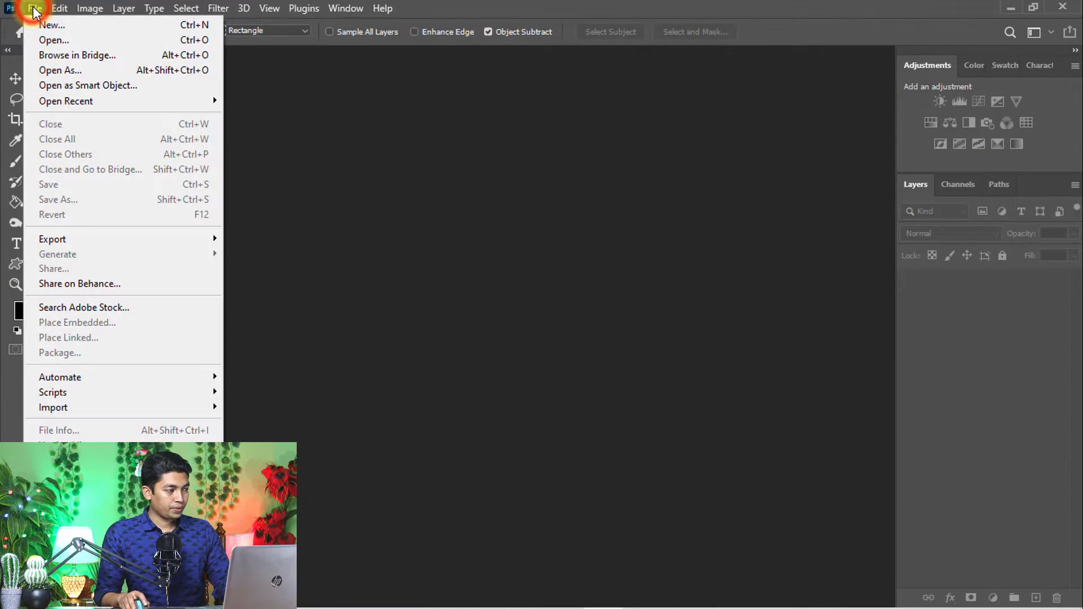
click(79, 41)
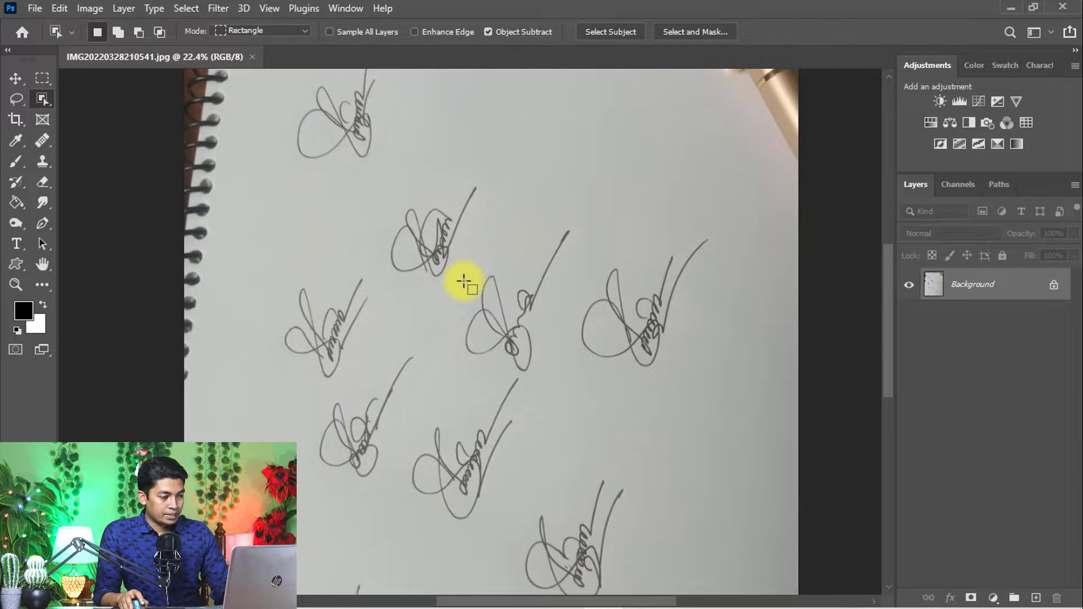
drag(472, 311, 501, 295)
drag(528, 371, 513, 232)
drag(519, 327, 562, 320)
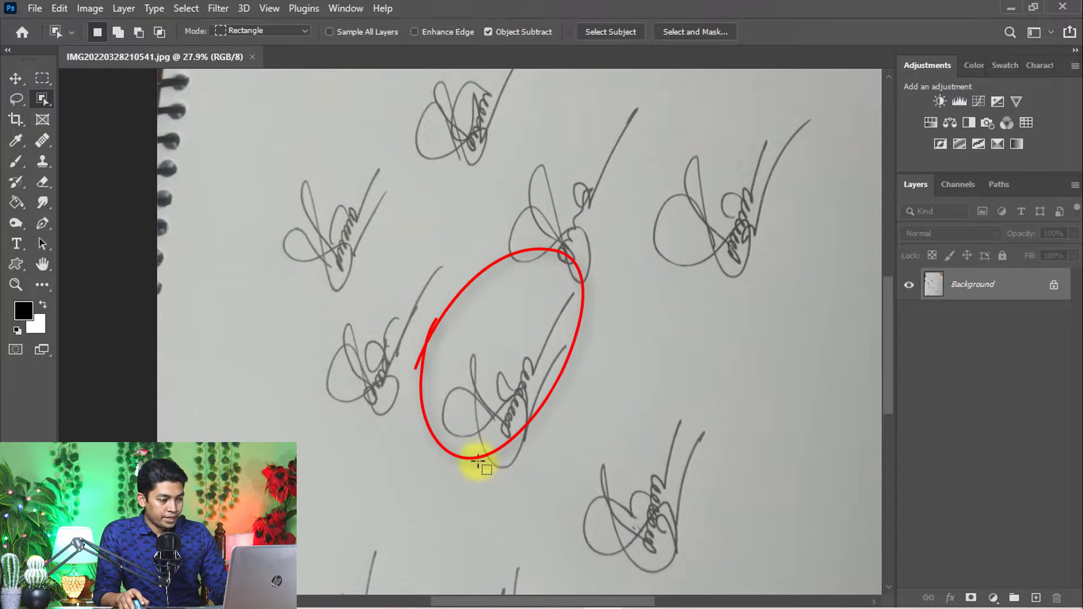
drag(478, 464, 452, 303)
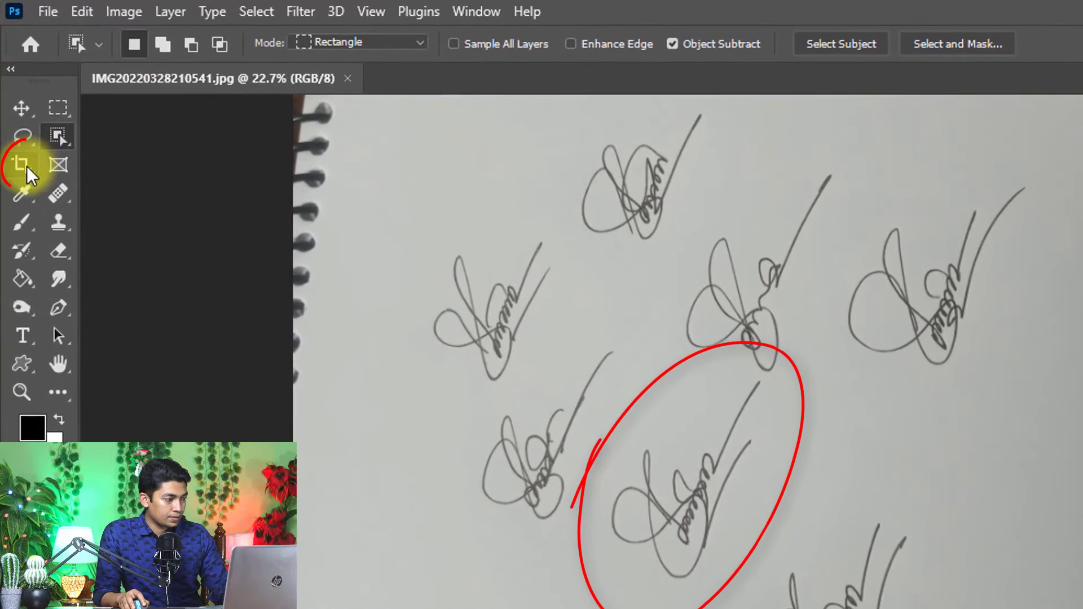
Rotate the photo with the Crop tool so the signatures run horizontally.
click(17, 119)
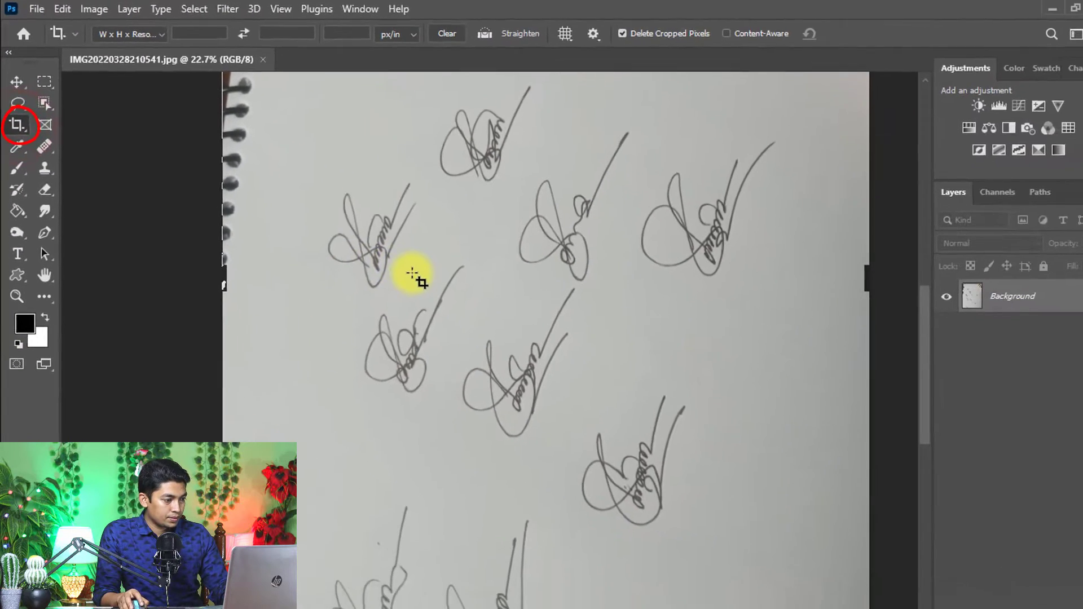
click(544, 358)
drag(369, 254, 356, 249)
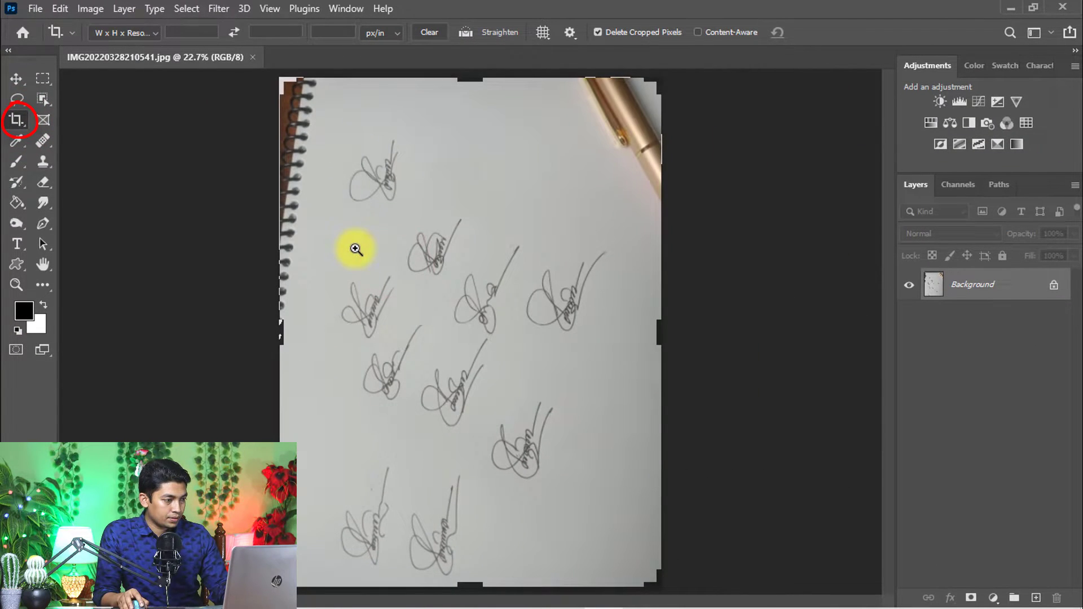
drag(704, 119, 717, 367)
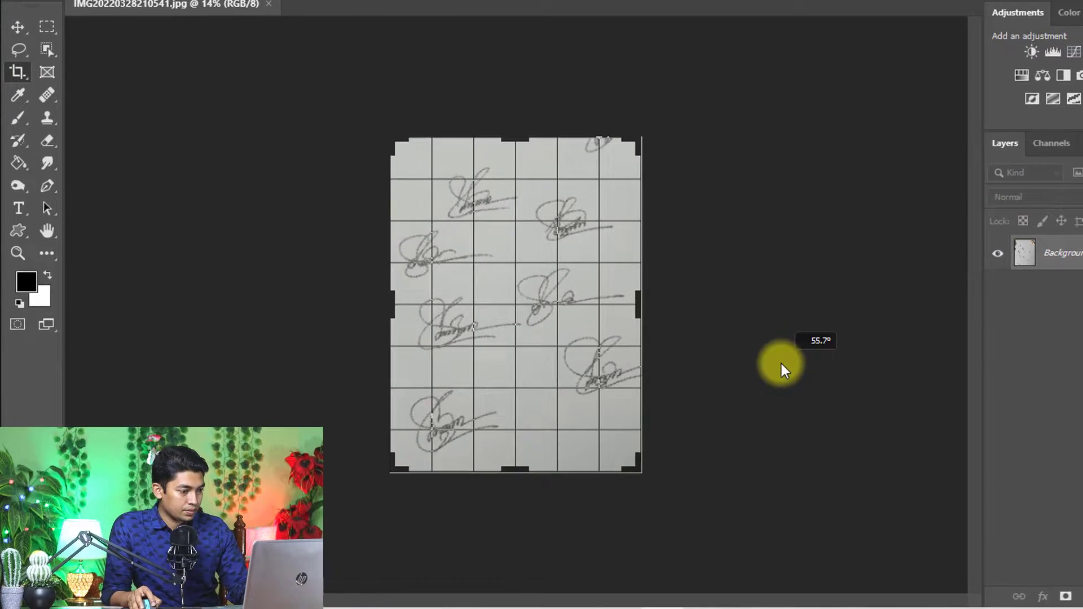
click(445, 309)
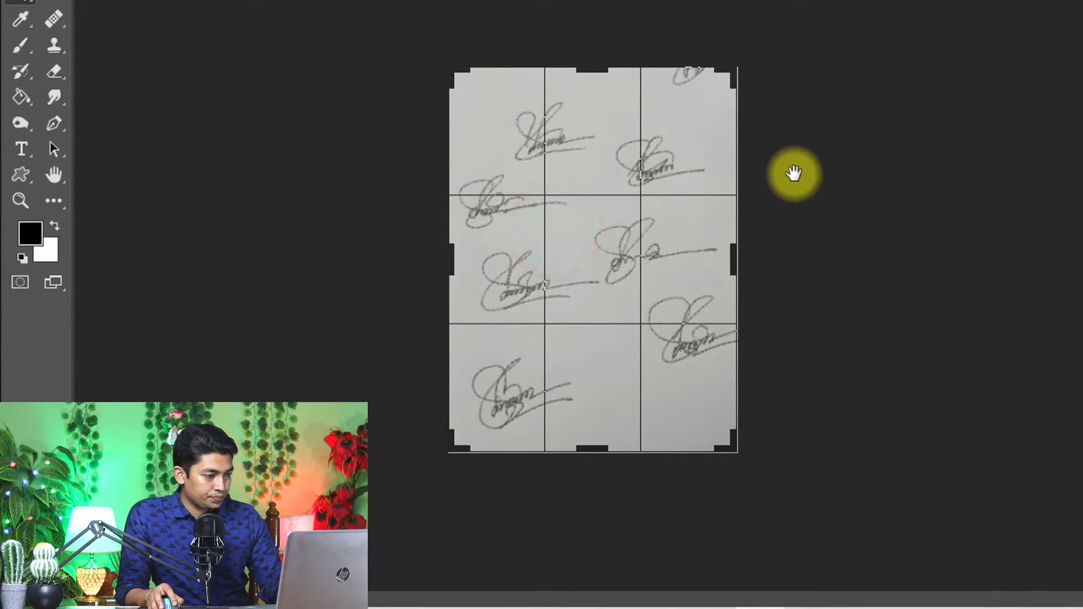
drag(794, 174, 804, 195)
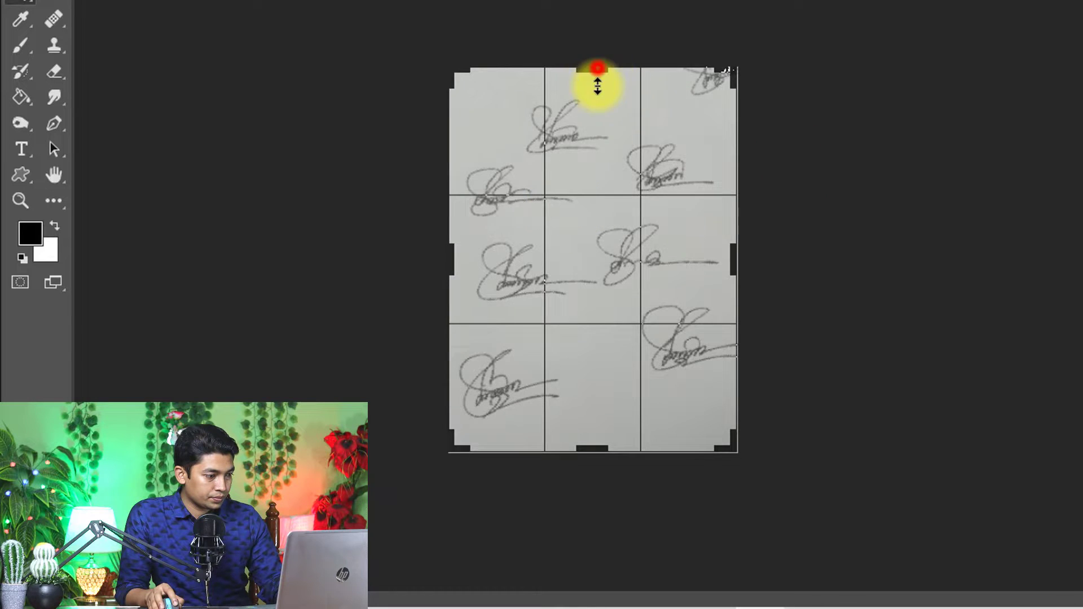
Trim the crop's top, bottom and right edges in around a single signature.
drag(598, 84, 592, 151)
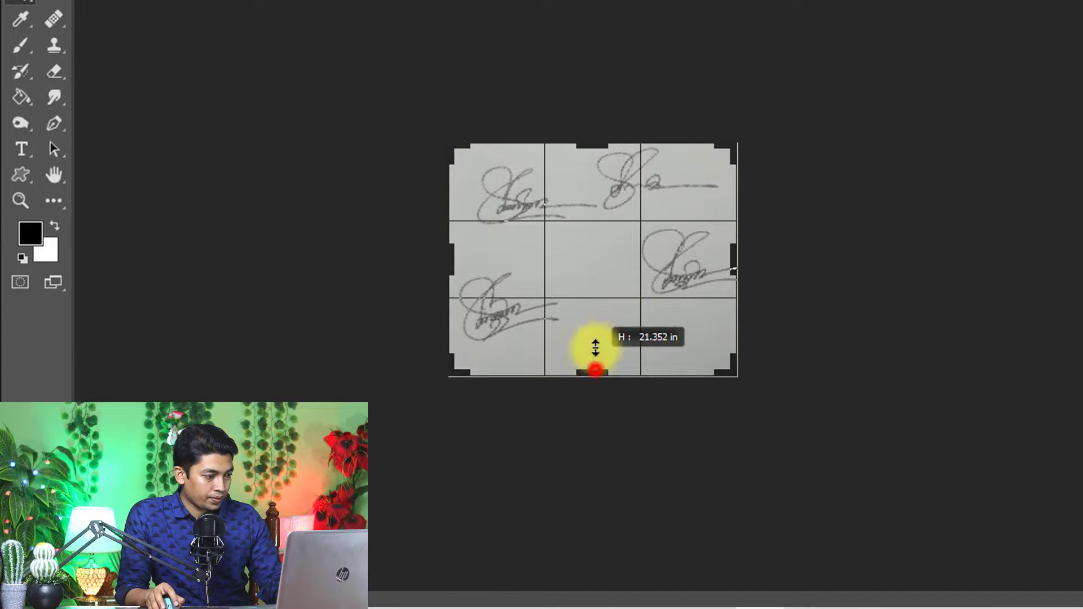
drag(596, 349, 593, 305)
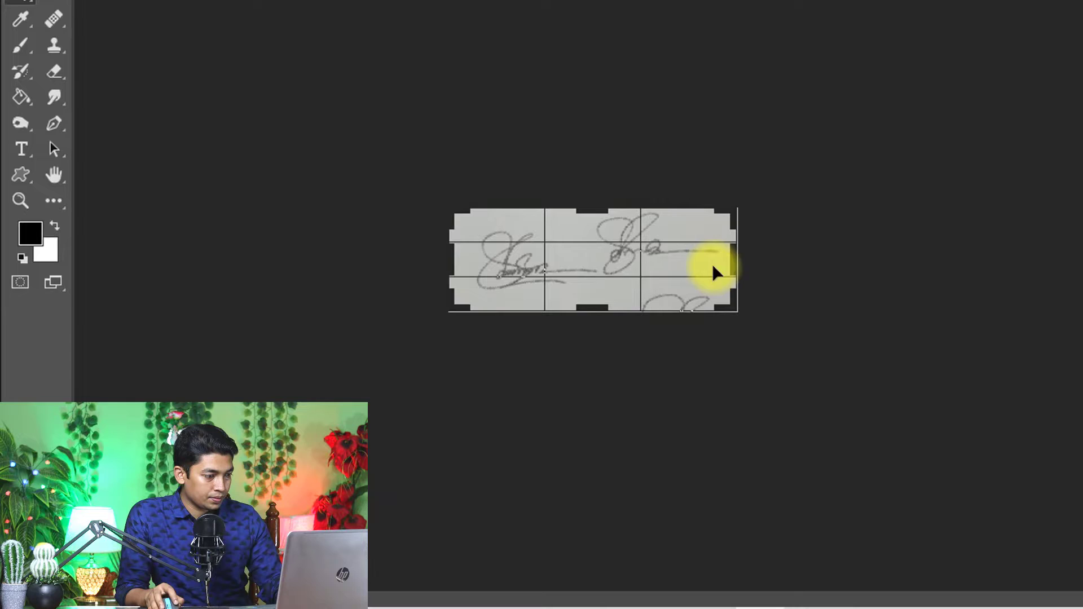
click(562, 270)
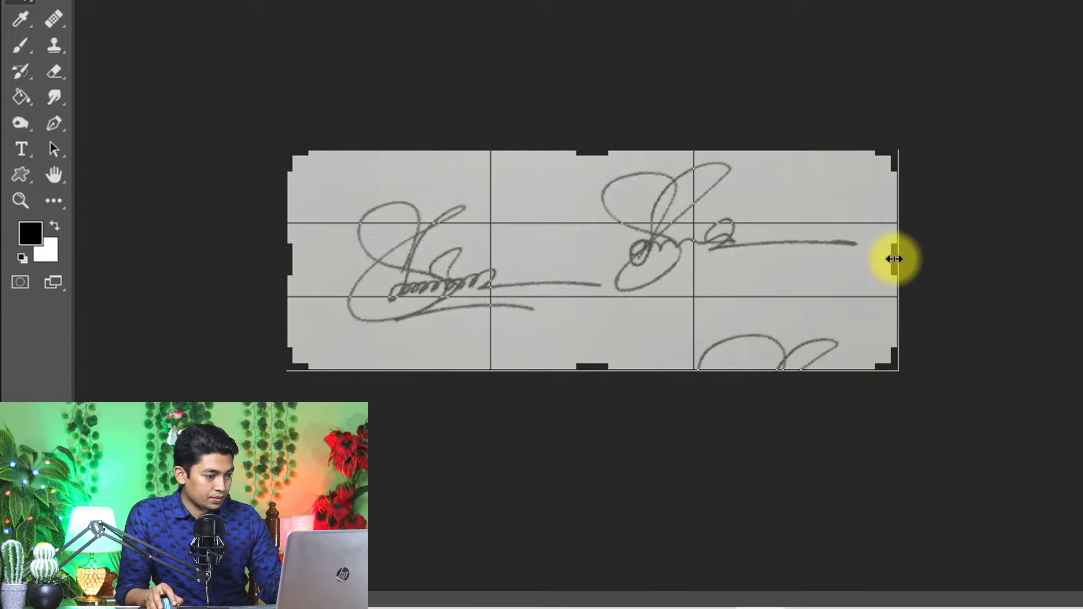
drag(894, 259, 751, 255)
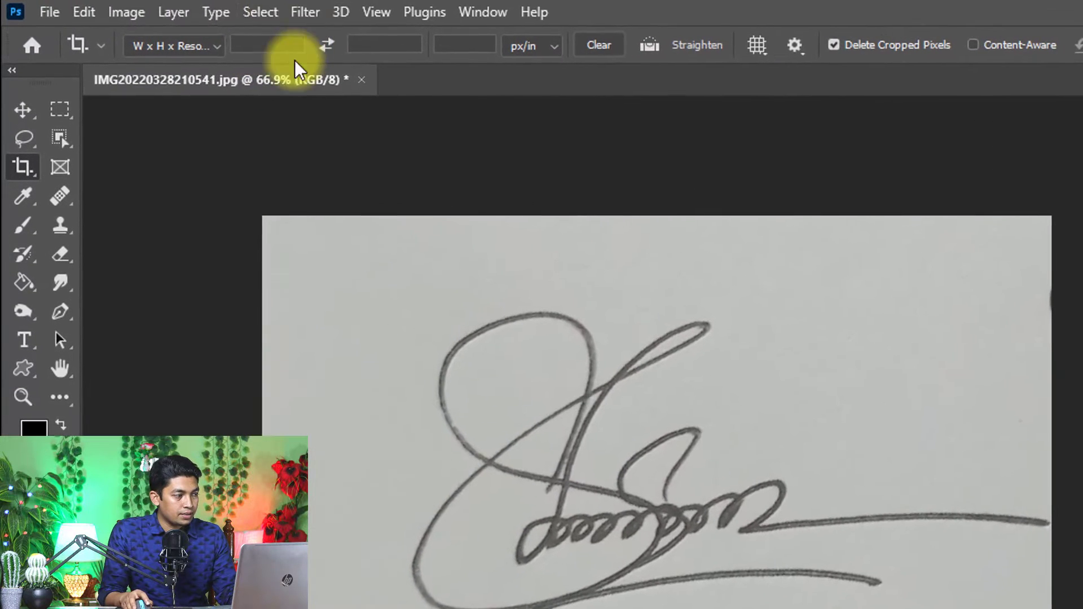
Apply a Camera Raw Filter with Whites at +100 and Blacks at -100.
click(298, 12)
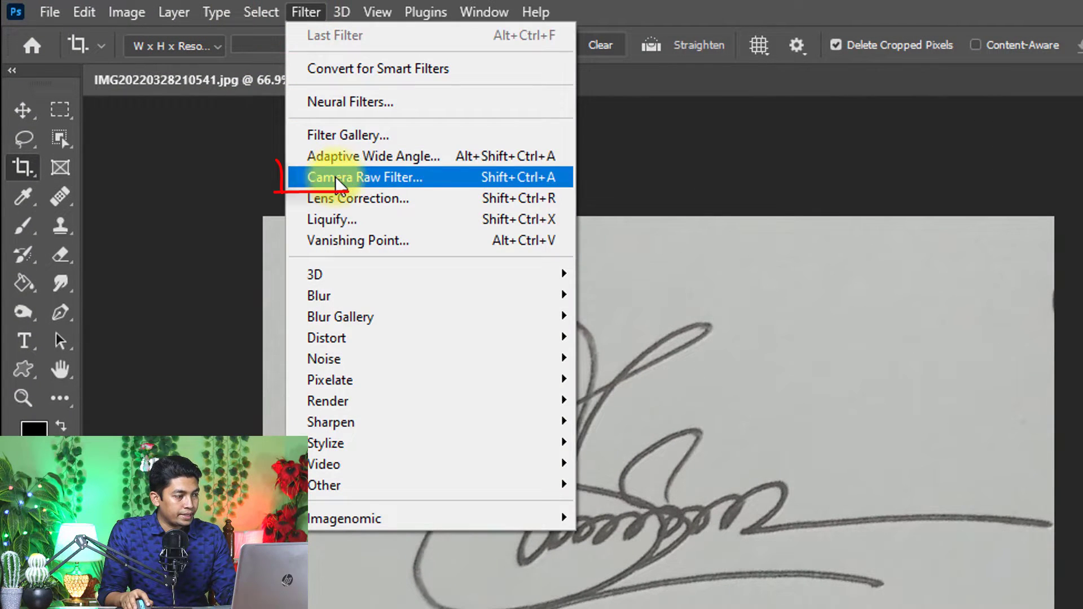
click(400, 176)
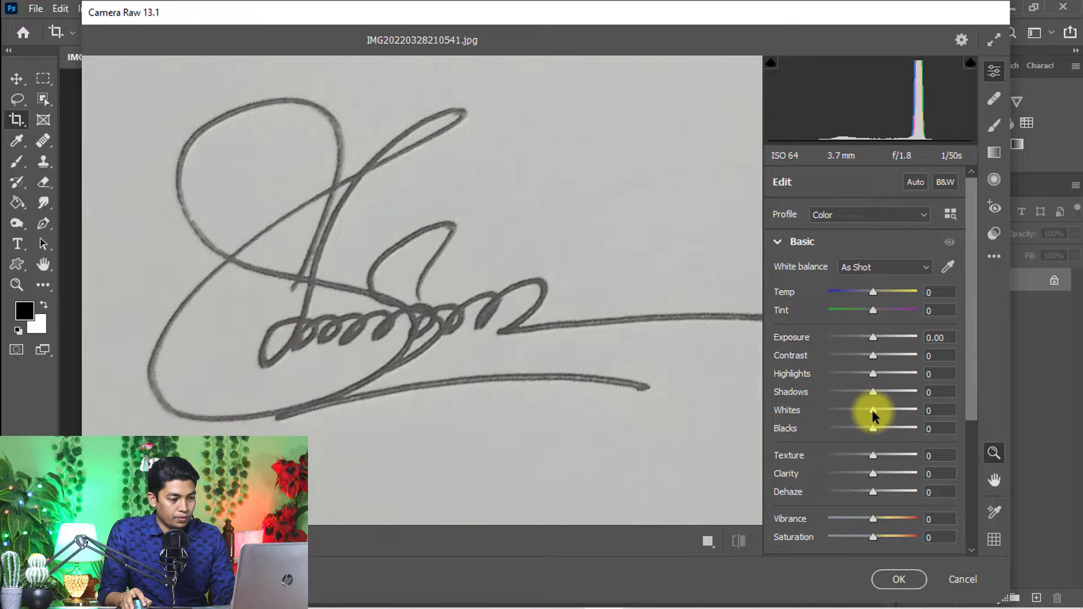
shift+double_click(873, 410)
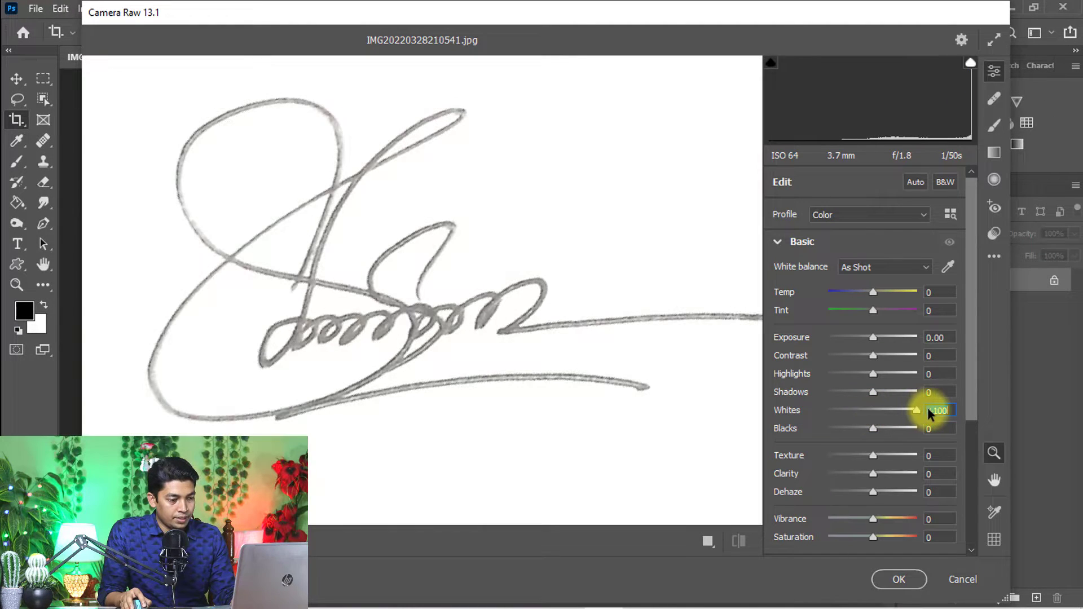
shift+double_click(868, 431)
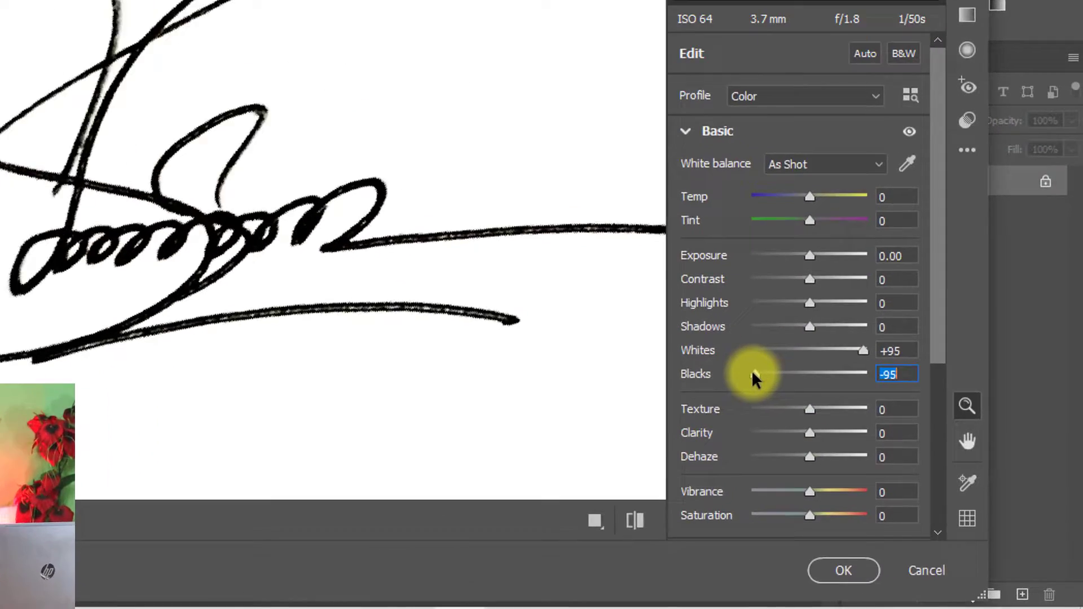
shift+double_click(901, 411)
drag(801, 274, 828, 274)
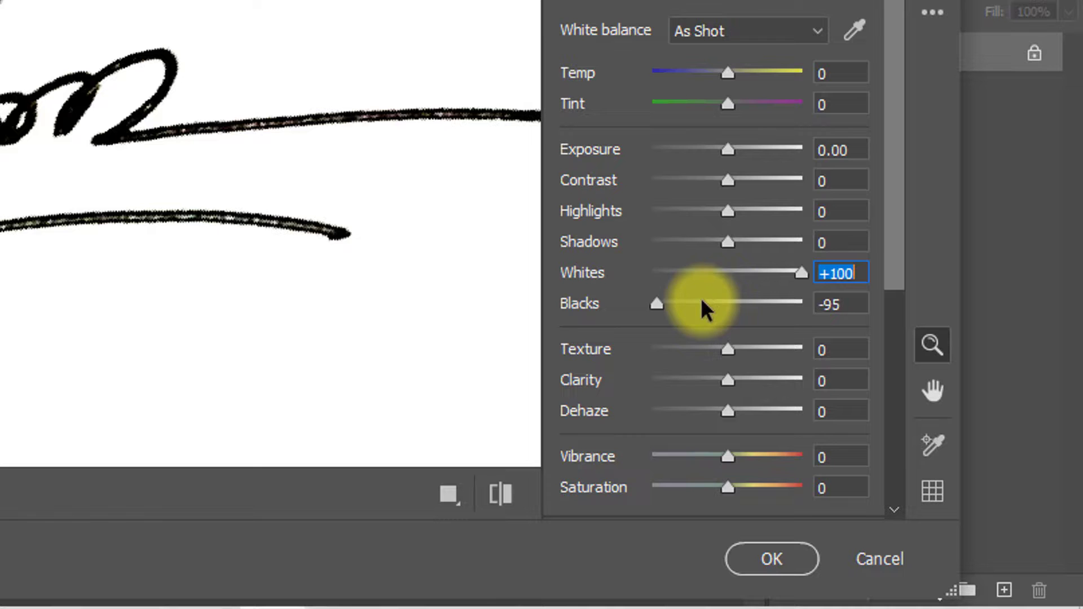
drag(656, 307, 614, 312)
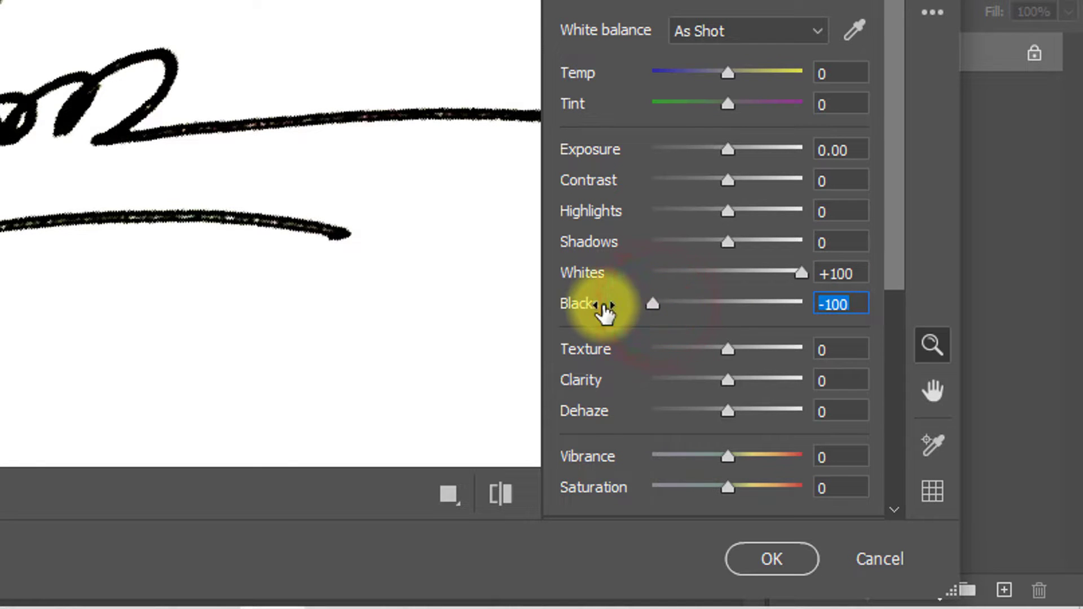
click(172, 84)
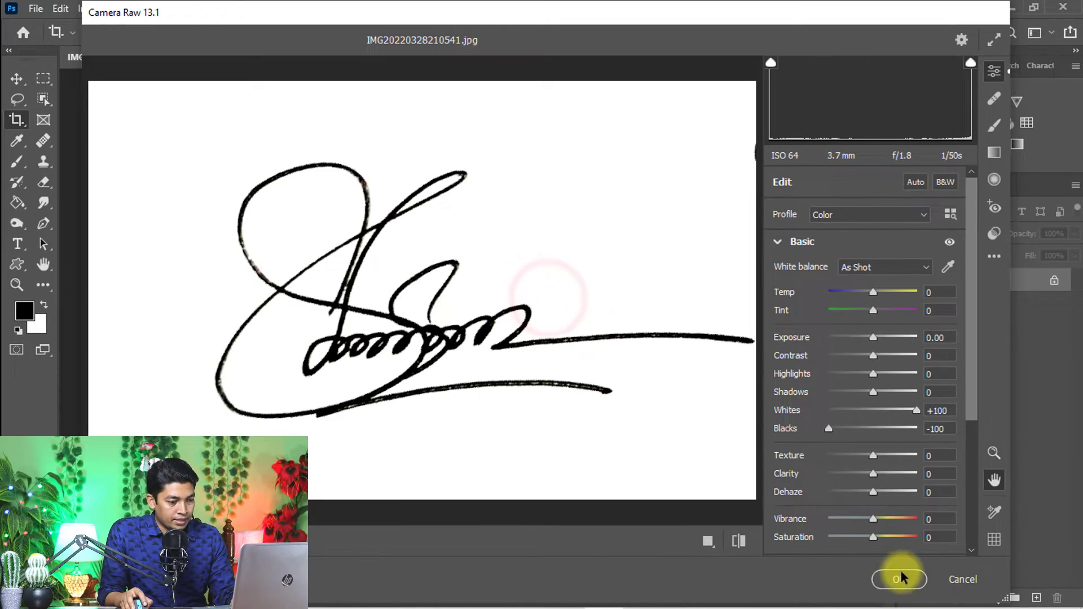
click(897, 581)
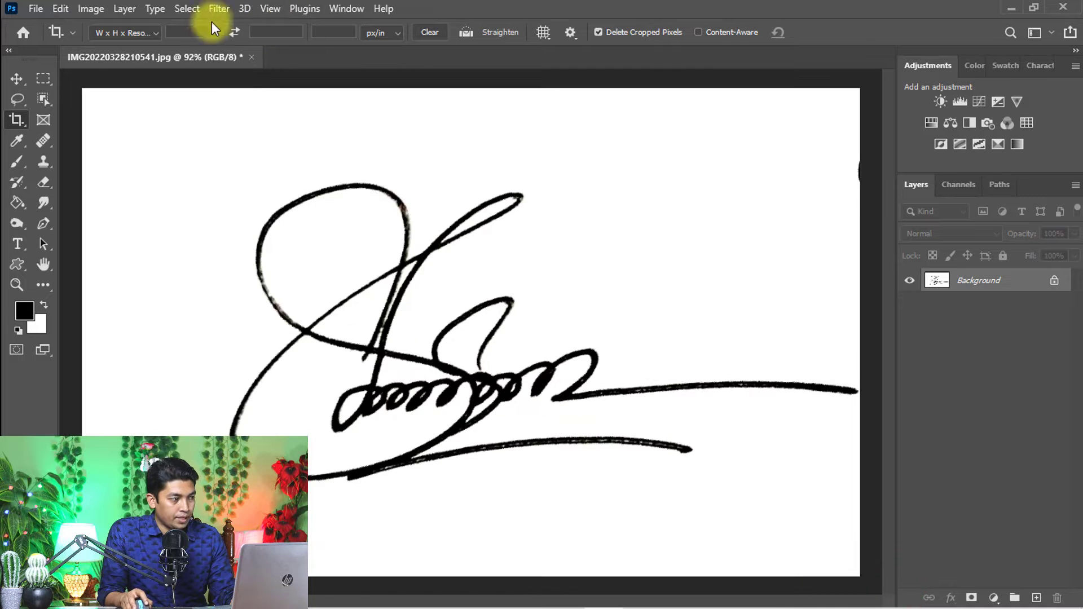
Make a Shadows Color Range selection with Fuzziness 67% and Range 170.
click(186, 9)
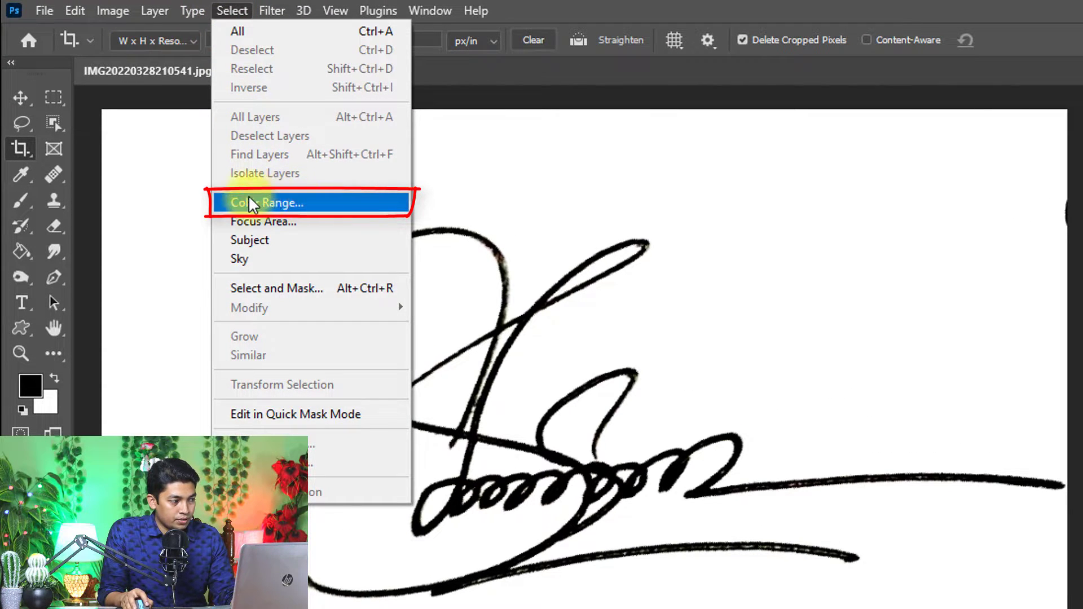
click(276, 202)
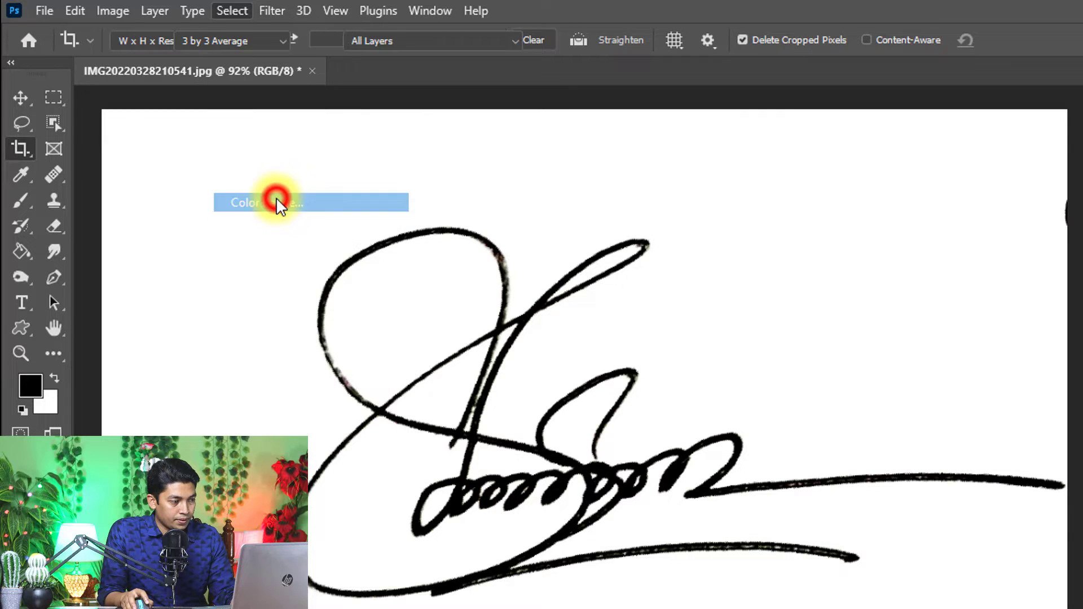
click(830, 160)
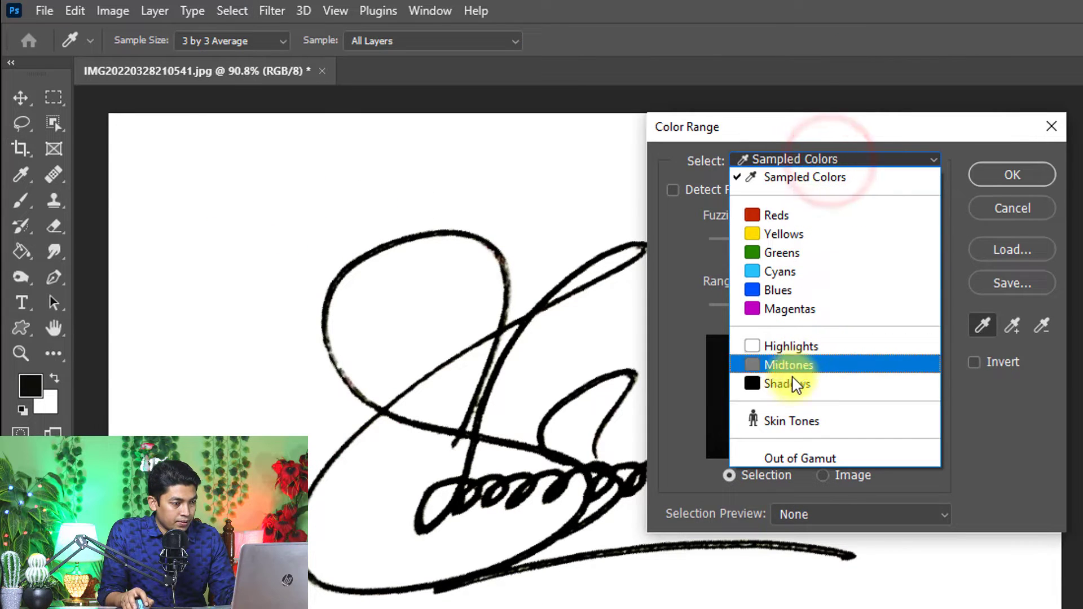
click(790, 384)
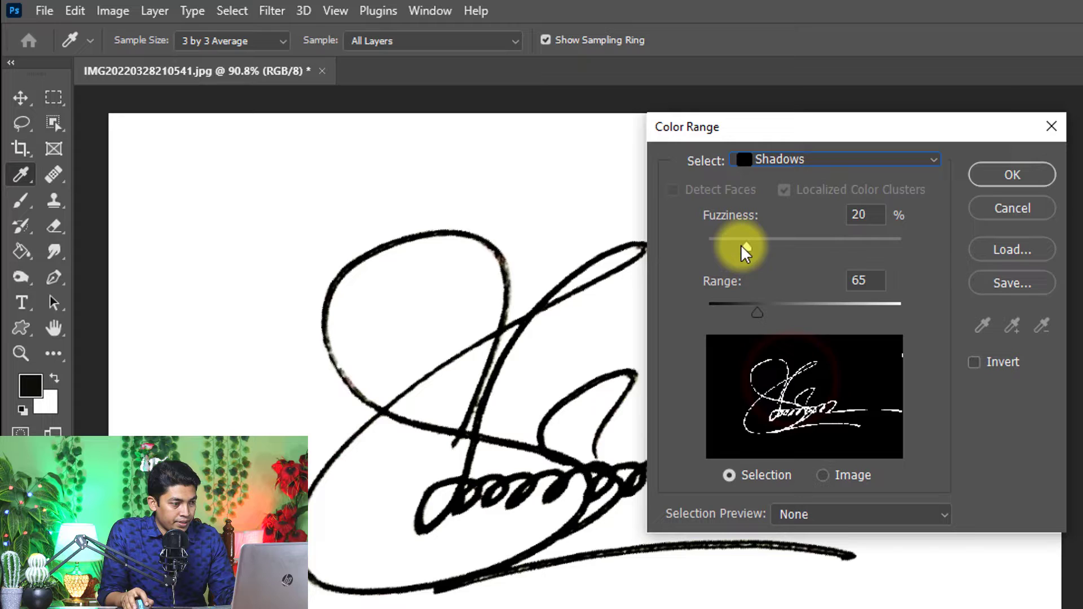
drag(744, 249, 785, 253)
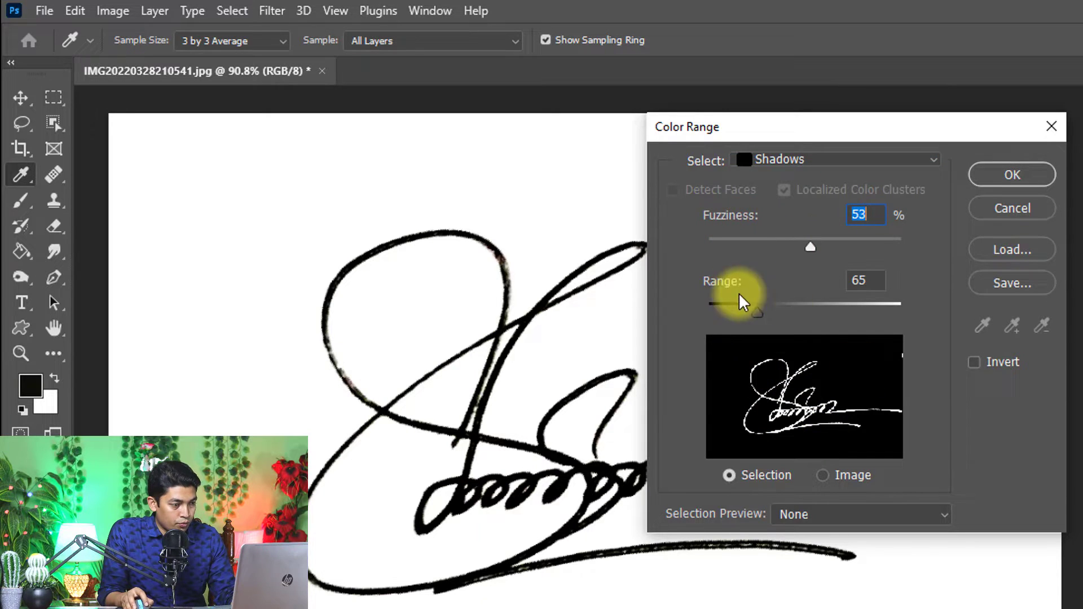
drag(764, 311, 826, 315)
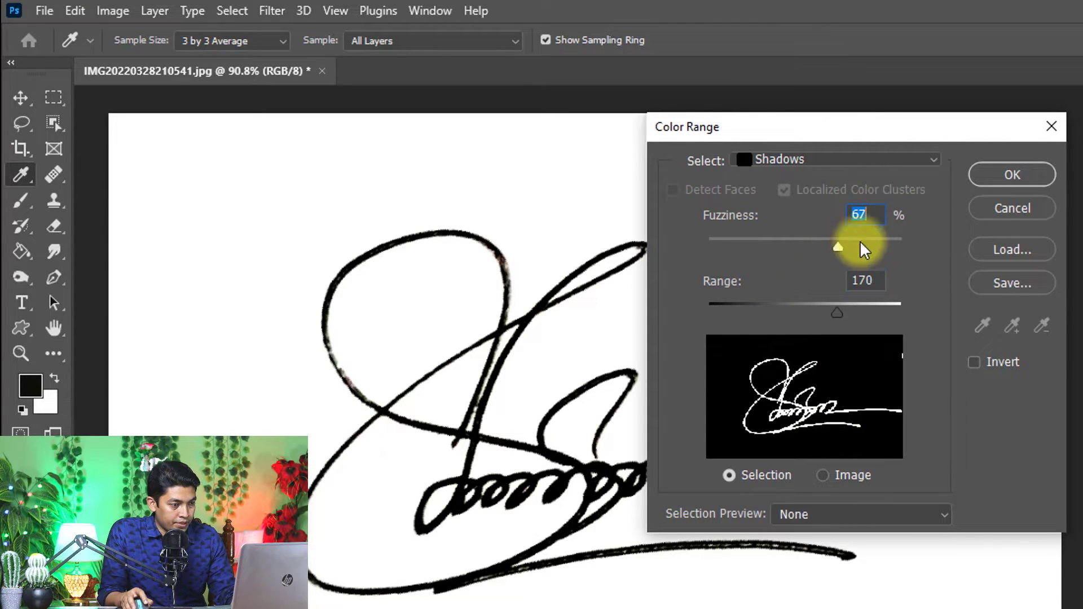
click(1010, 175)
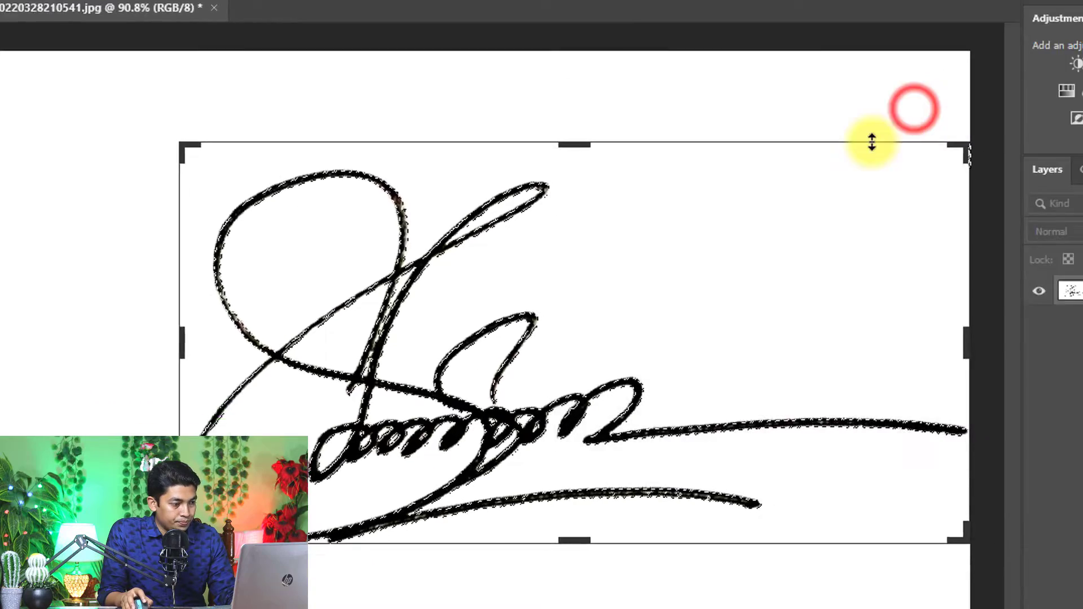
Add Layer 1, hide the Background, and create a Solid Color fill layer from the selection.
click(1028, 598)
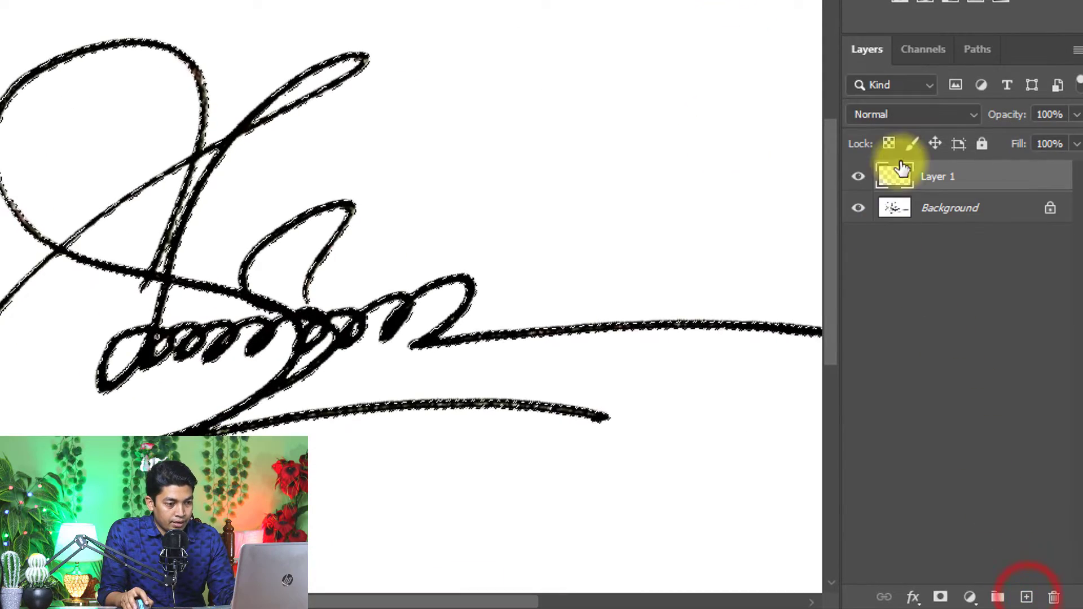
click(859, 211)
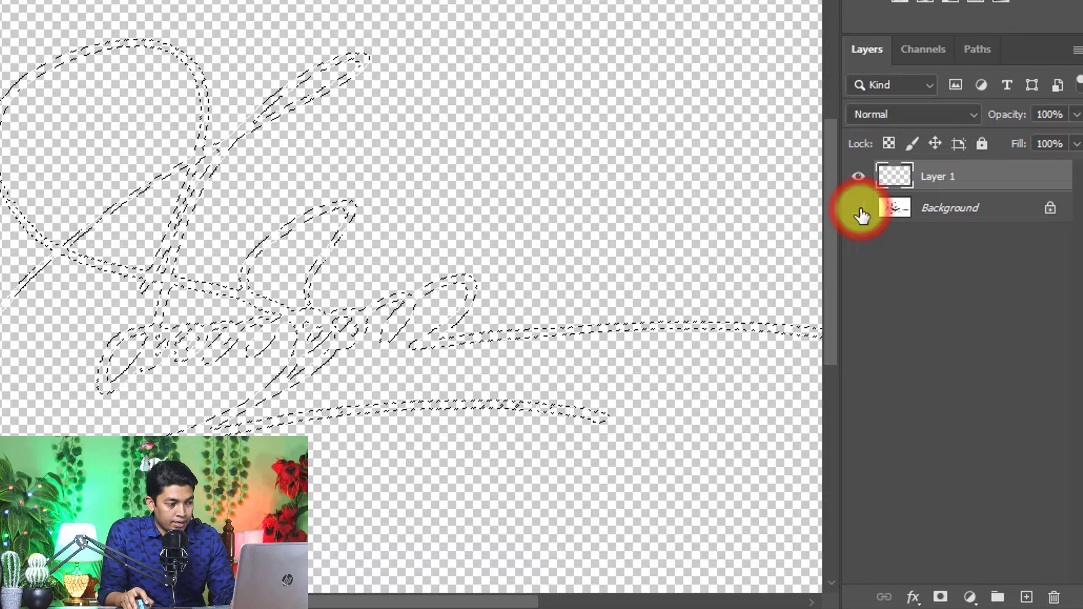
click(970, 596)
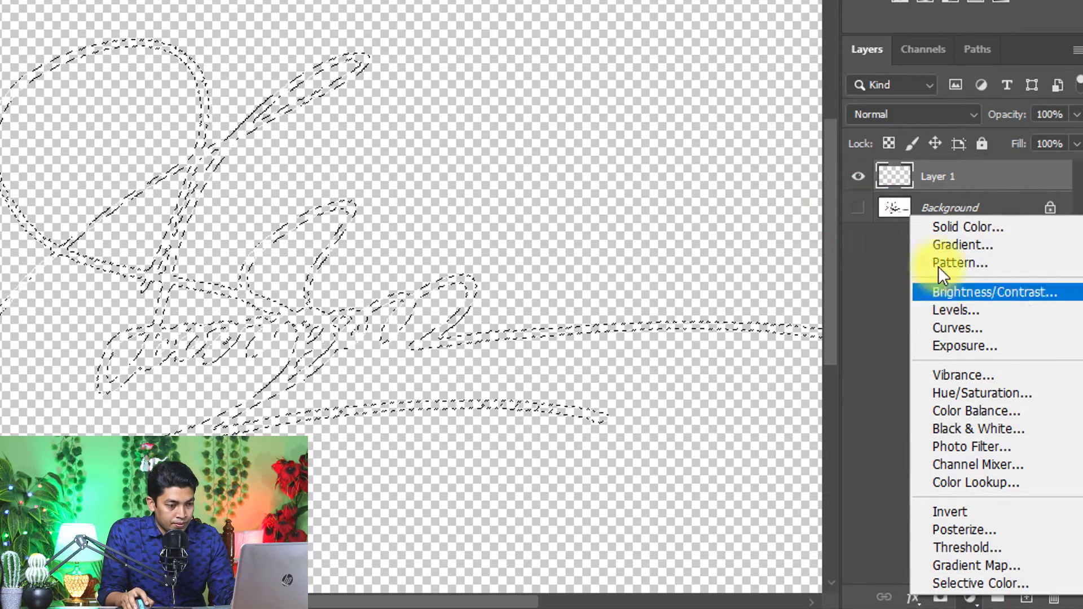
click(970, 226)
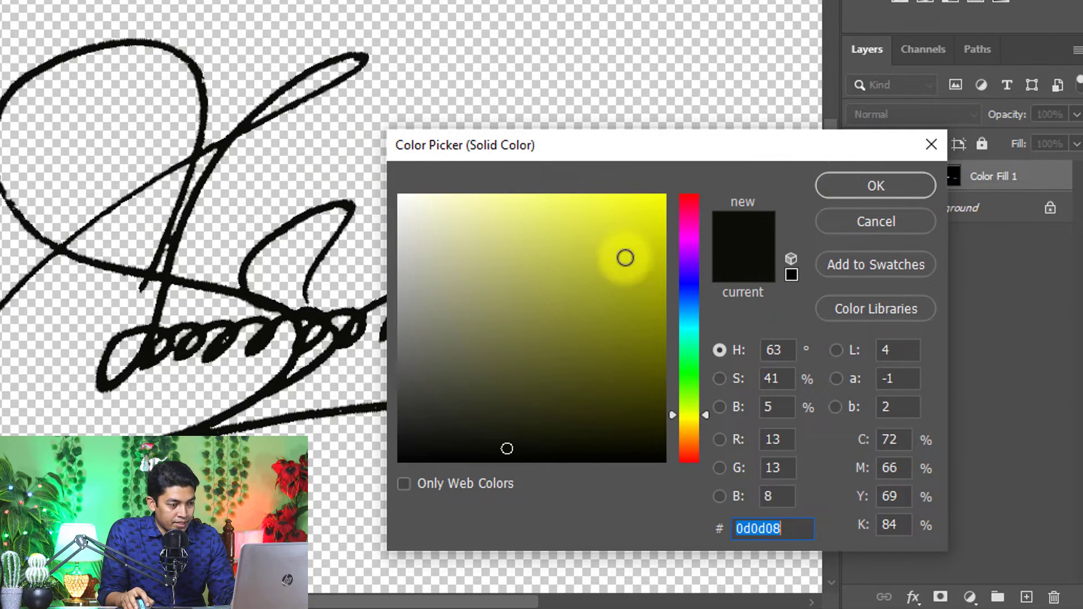
mouse_move(624, 254)
mouse_down()
mouse_move(694, 174)
mouse_move(473, 313)
mouse_move(374, 116)
mouse_move(671, 468)
mouse_up()
click(854, 185)
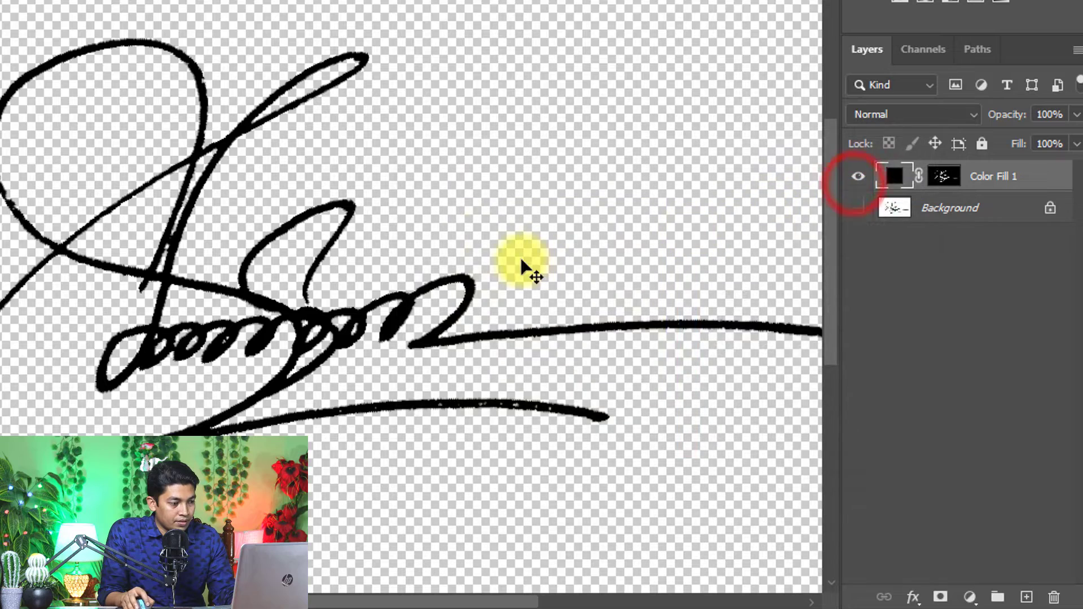
Change the Color Fill 1 colour to pure white ffffff.
click(522, 261)
double_click(894, 175)
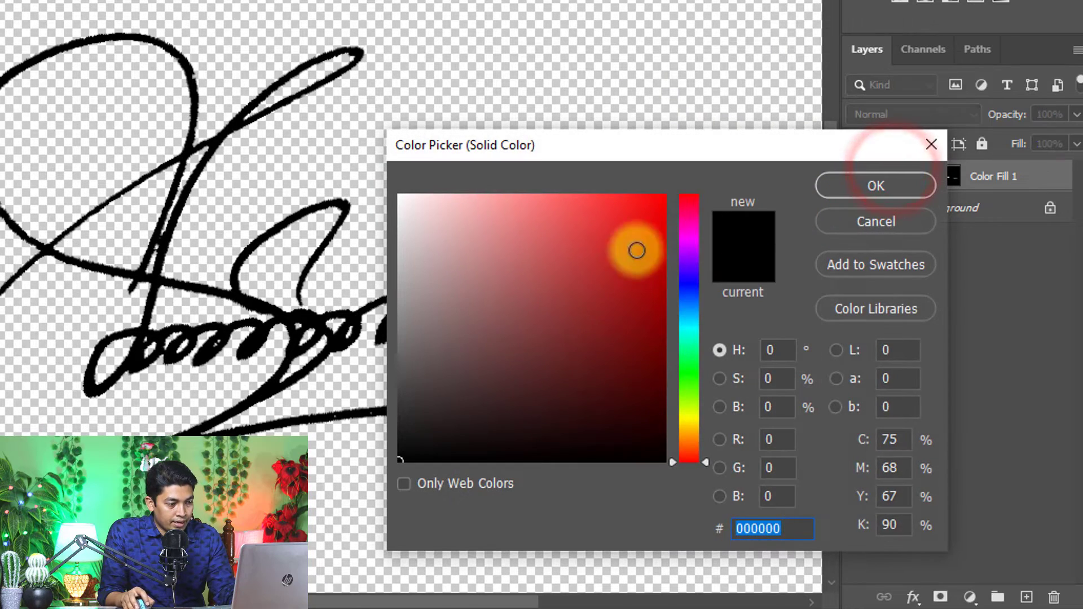
click(562, 302)
click(350, 158)
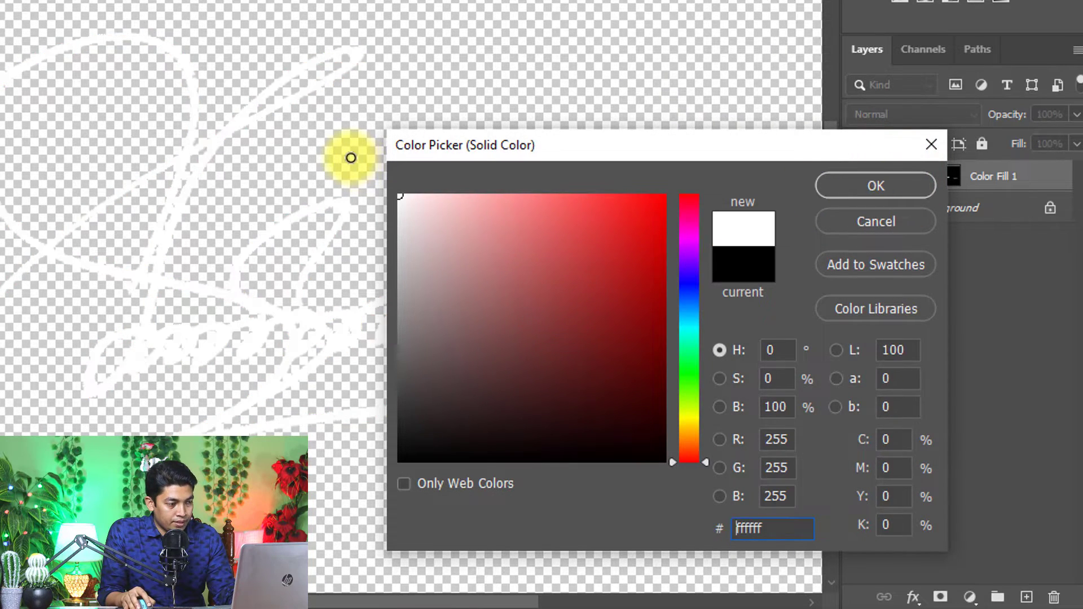
drag(427, 192, 375, 184)
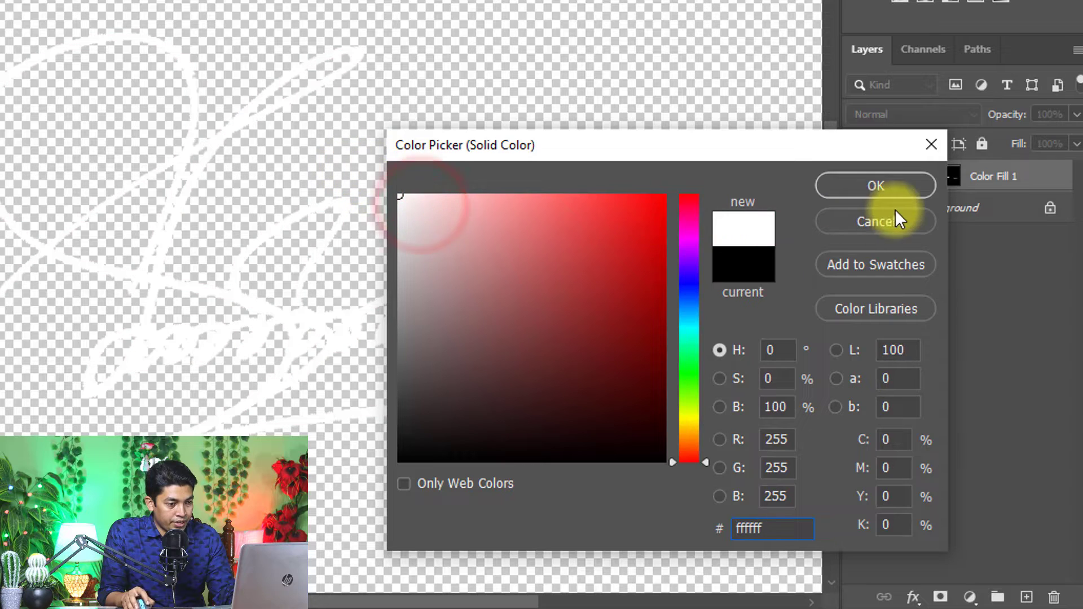
click(896, 187)
Add a dark grey 313131 Color Fill 2 under the signature and drag the fill layers into the other photo.
click(948, 207)
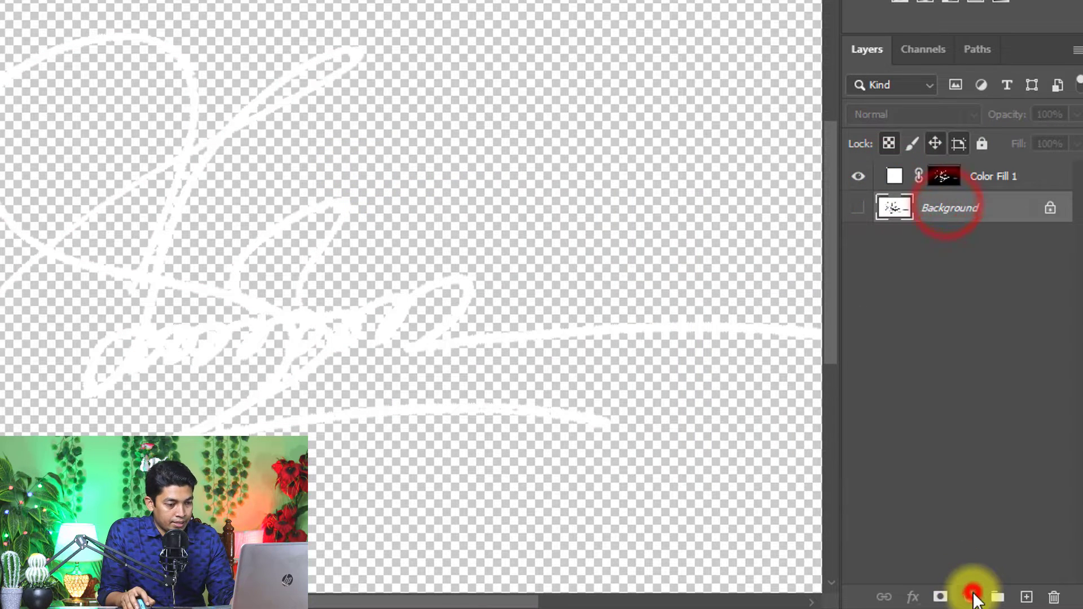
click(974, 596)
click(964, 226)
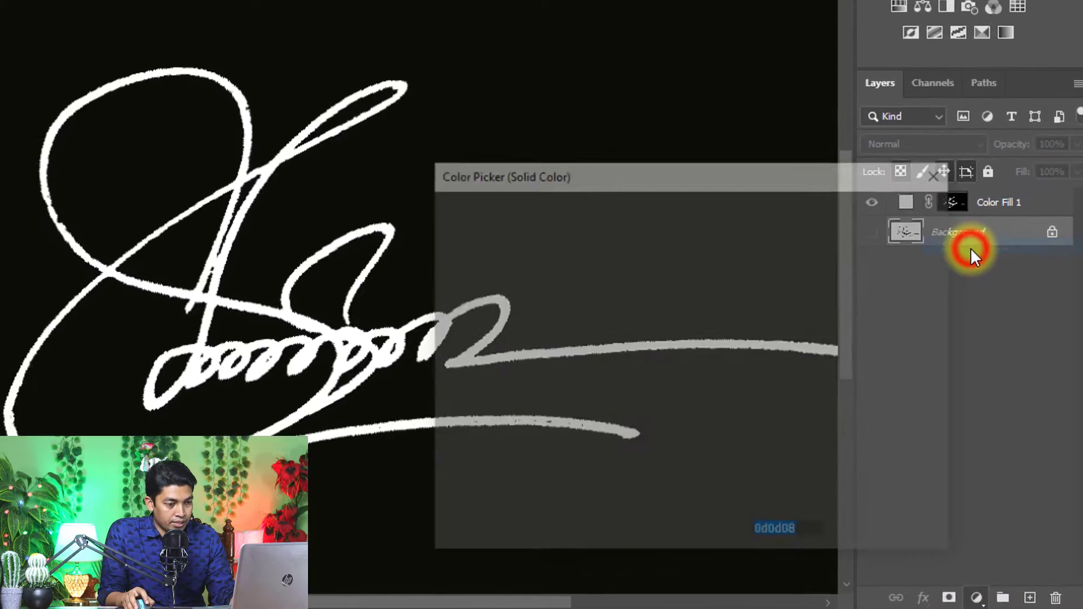
drag(457, 379, 384, 393)
click(827, 207)
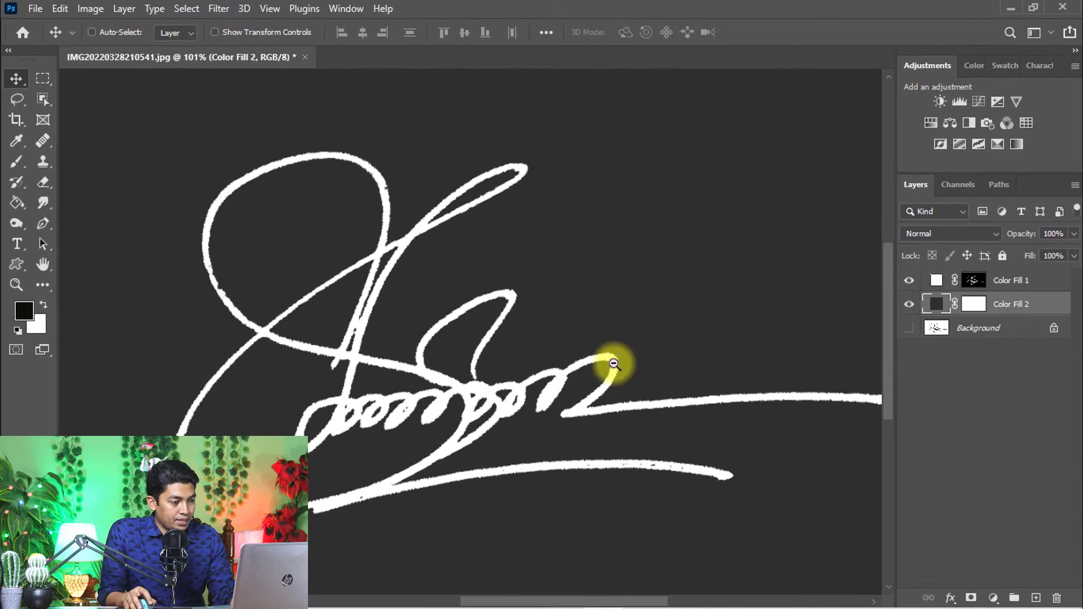
drag(597, 355, 571, 349)
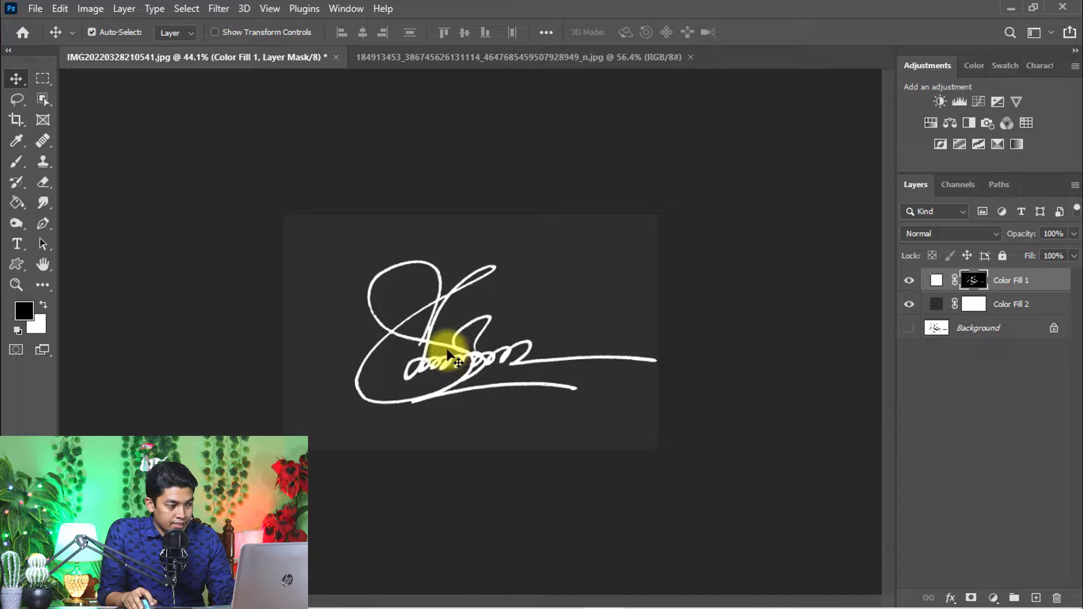
drag(448, 354, 456, 278)
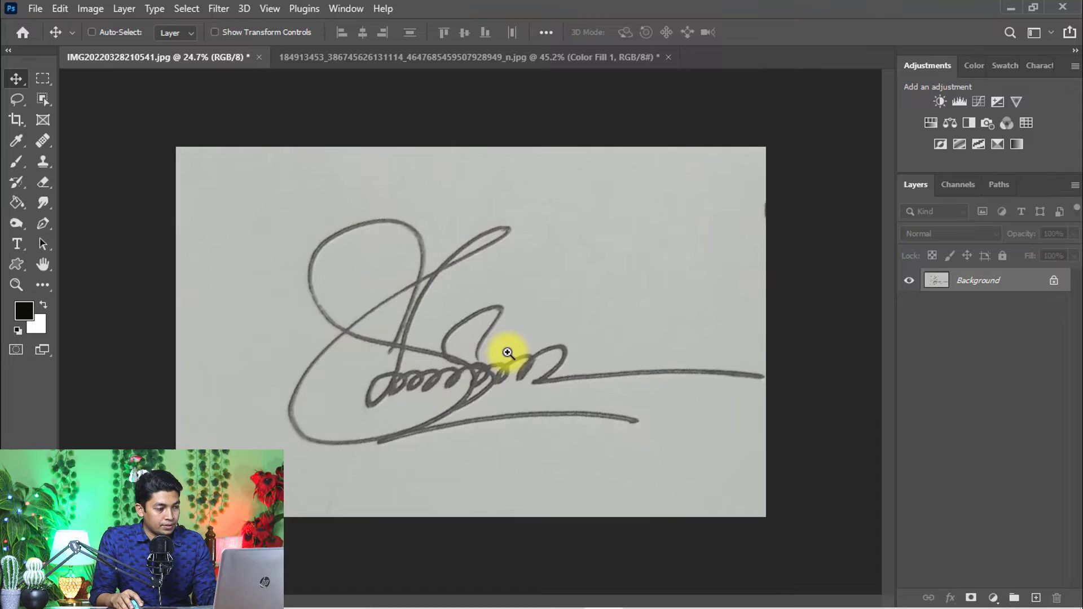
Zoom in on the signature and show only the Red channel in the Channels panel.
drag(502, 356, 515, 356)
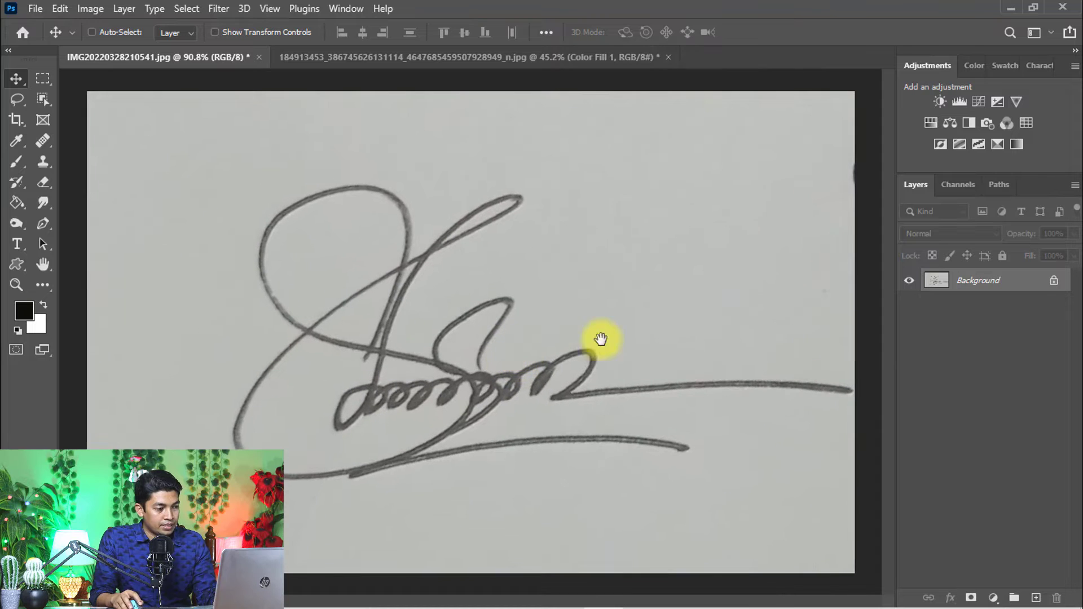
click(950, 187)
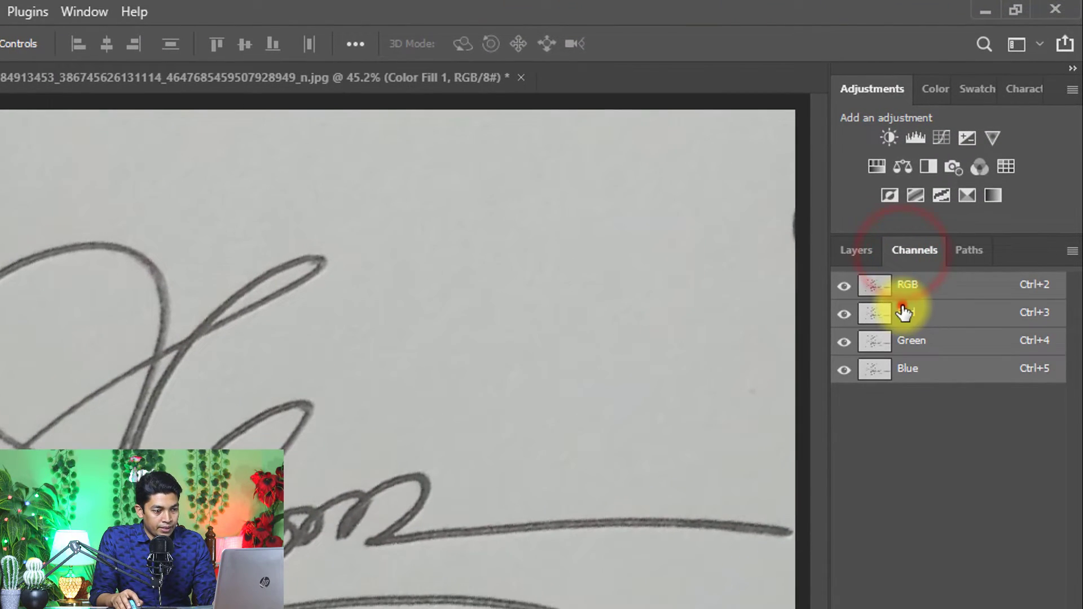
click(904, 312)
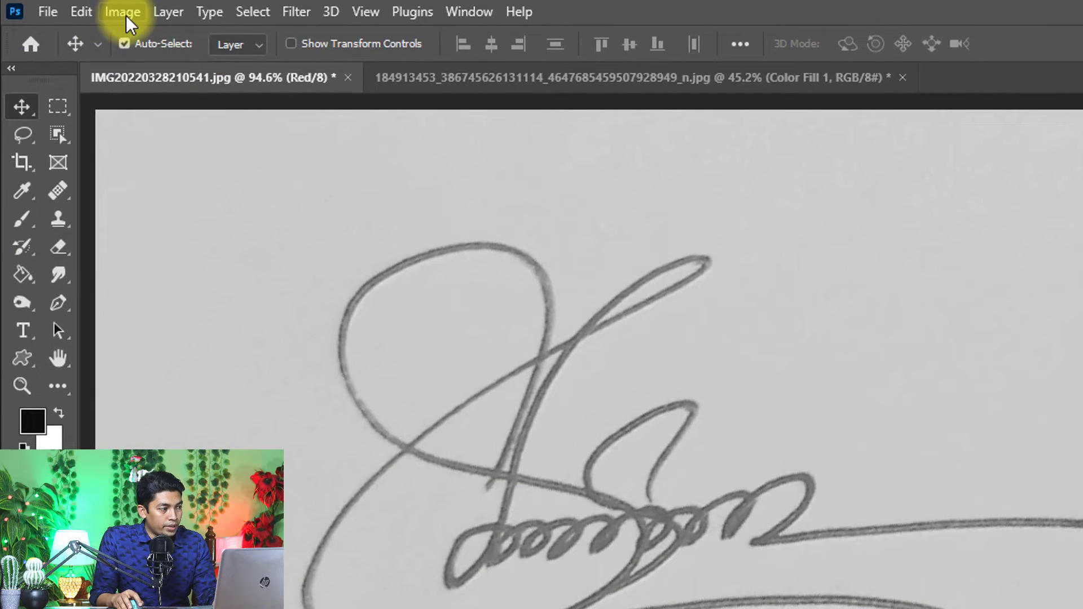
Open Curves and pull the black and white input sliders inward, setting the highlight point at 166.
click(126, 15)
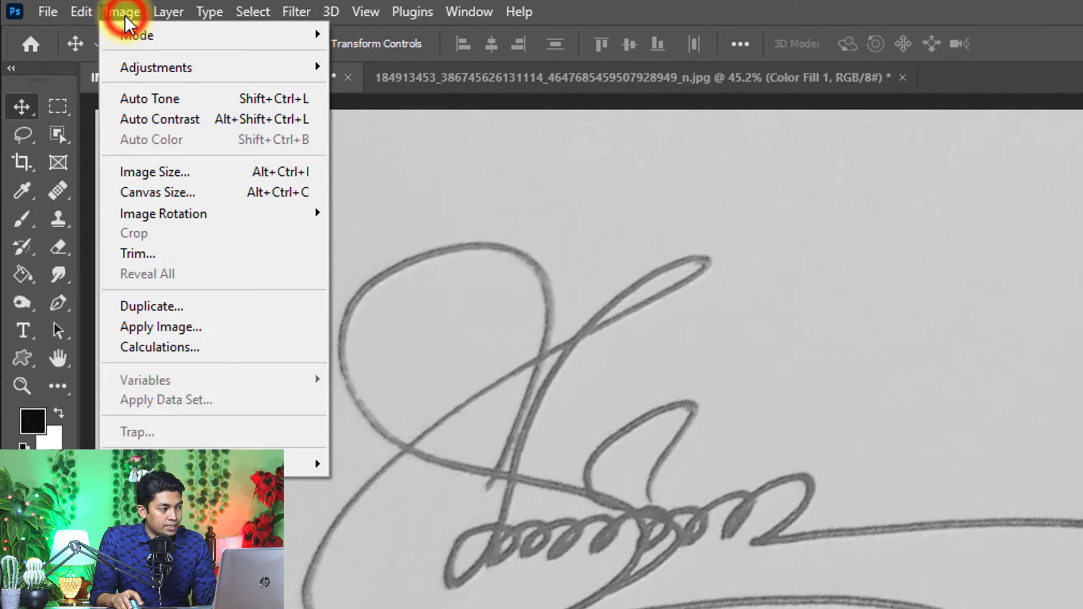
click(144, 70)
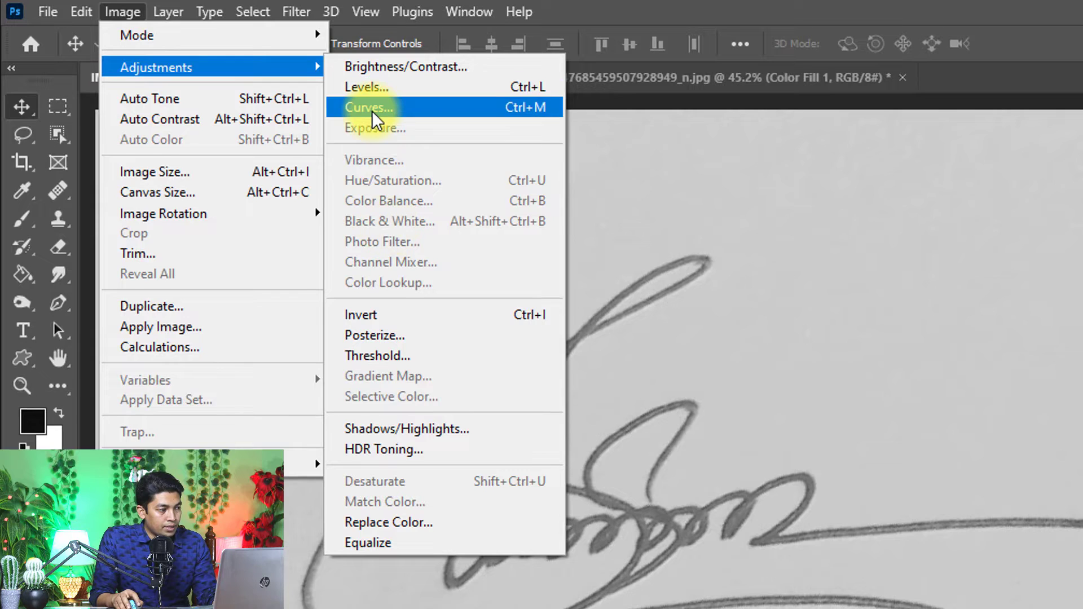
click(372, 108)
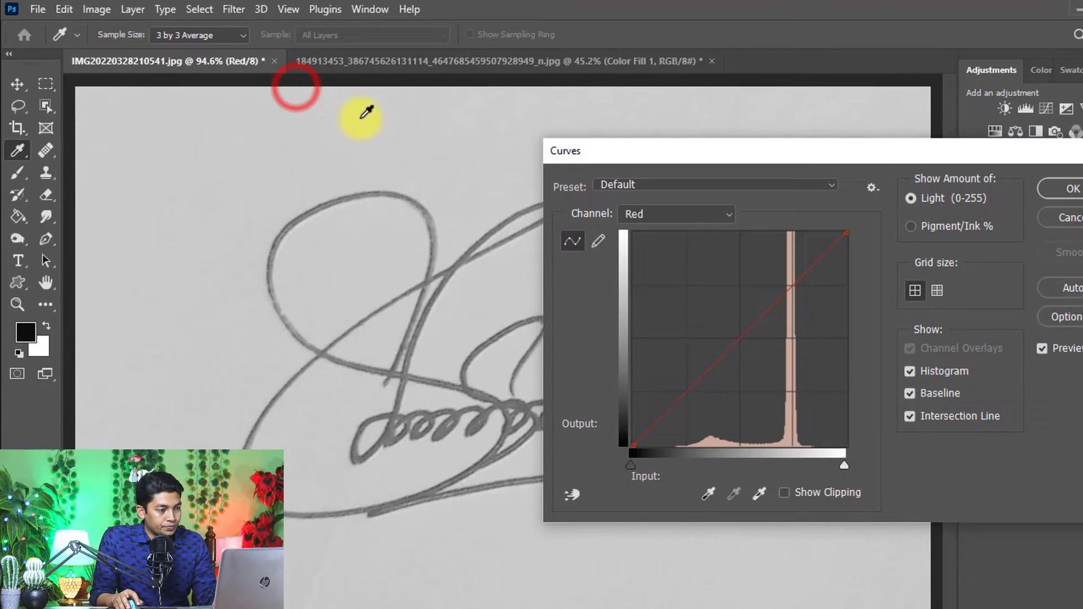
drag(774, 157, 908, 151)
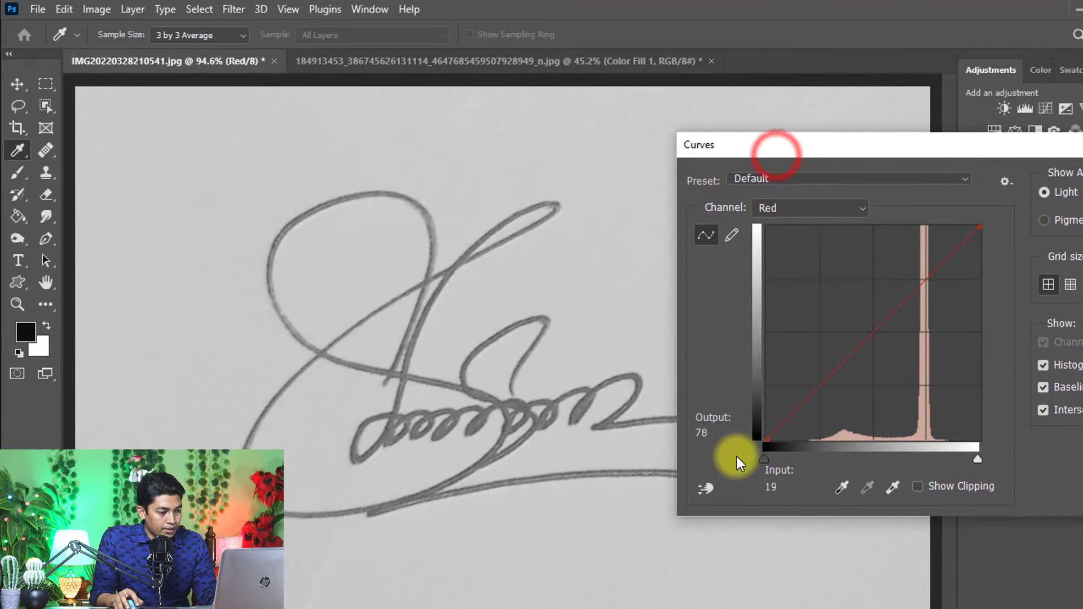
drag(763, 457, 820, 458)
drag(979, 459, 895, 459)
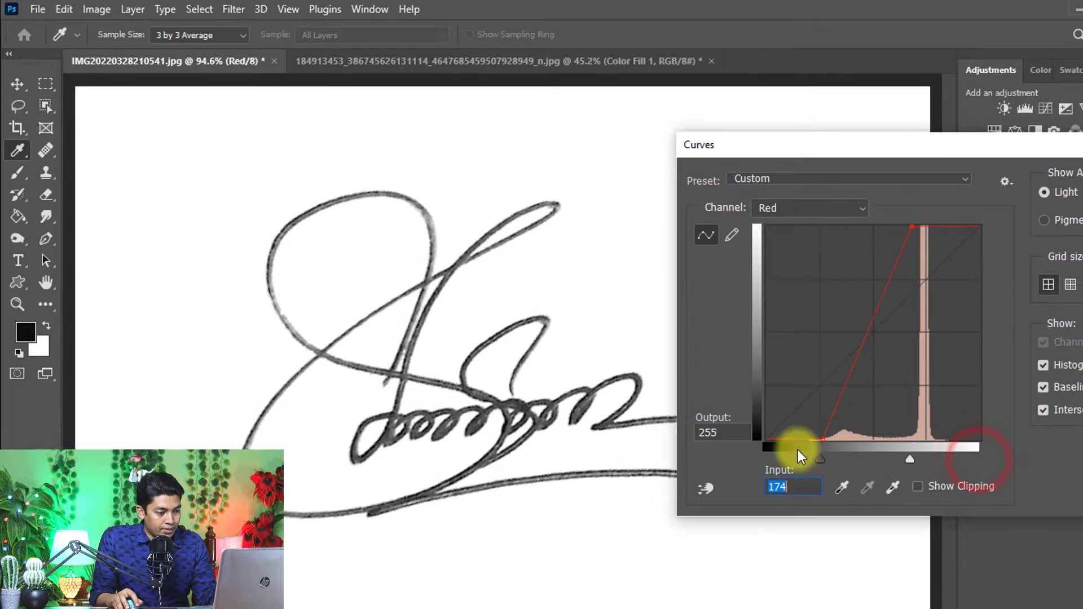
drag(820, 458, 852, 466)
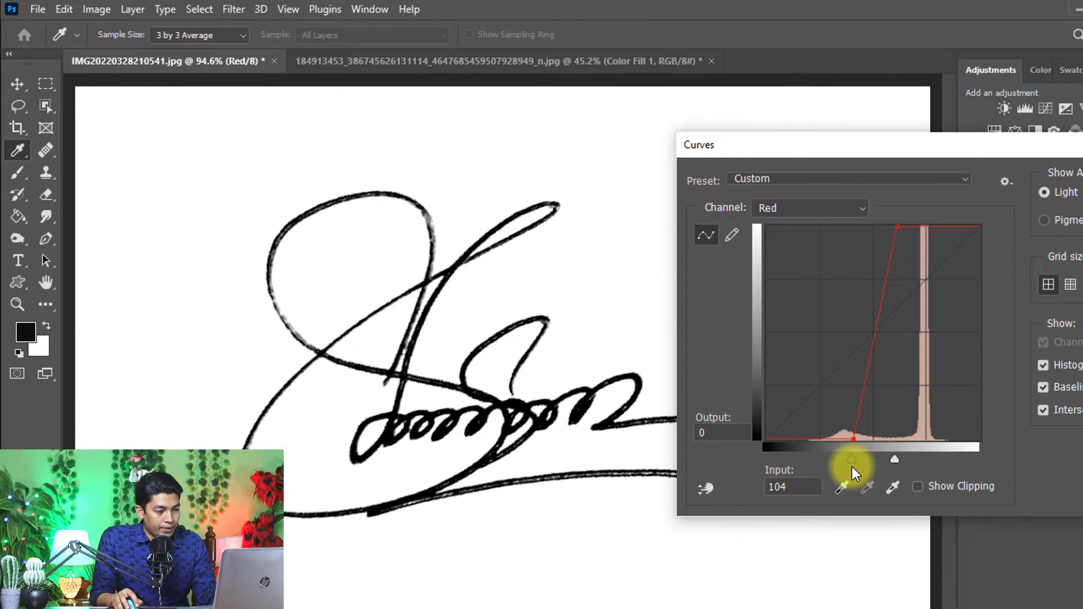
click(892, 458)
drag(946, 149, 699, 147)
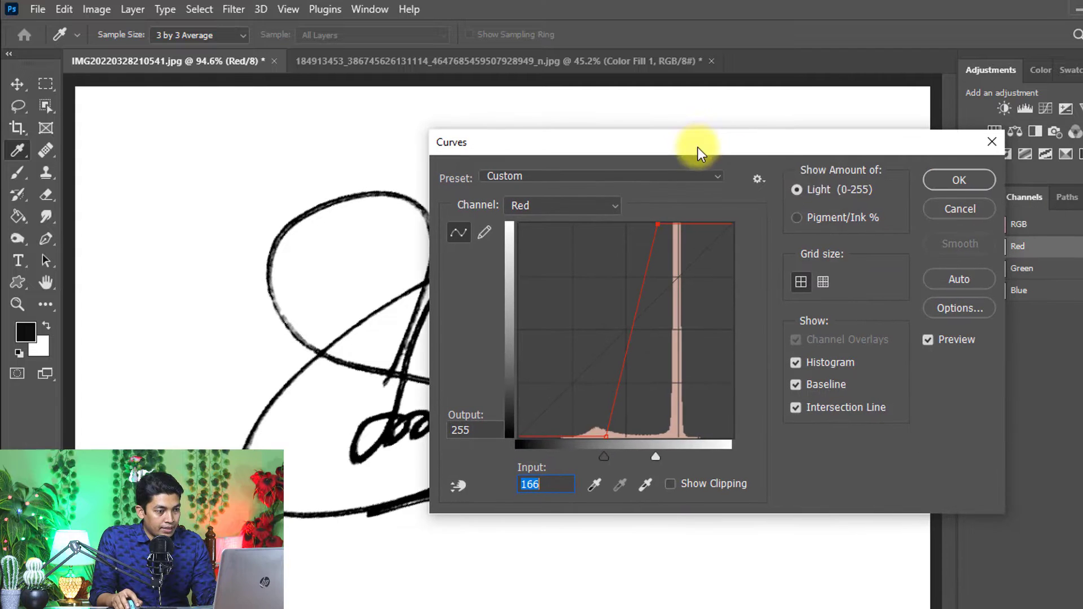
Apply the curve, load the Red channel as a selection, and invert it to the signature strokes.
click(949, 181)
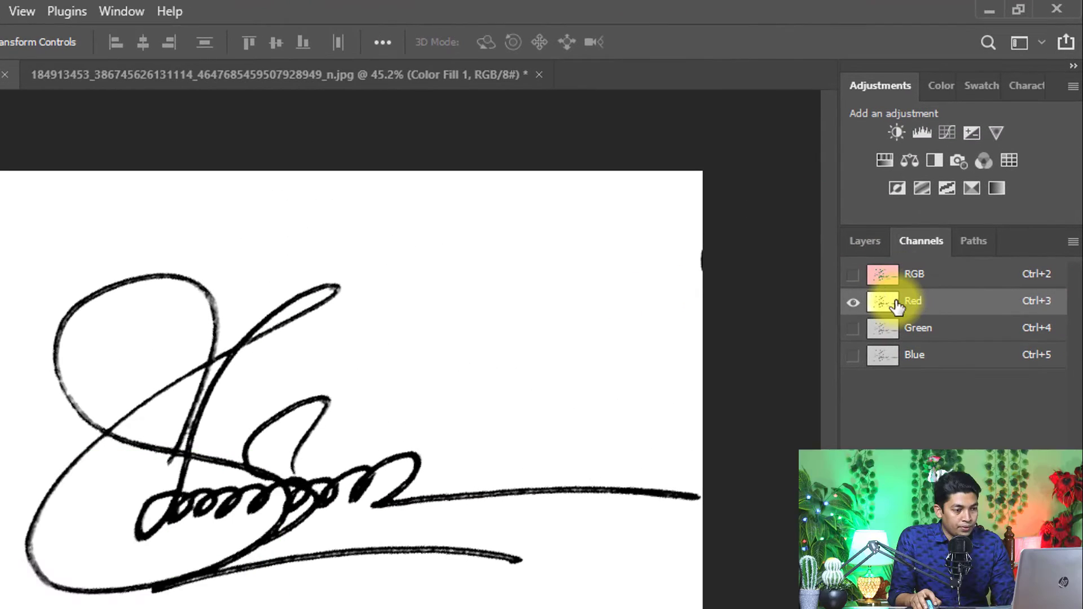
key(ctrl)
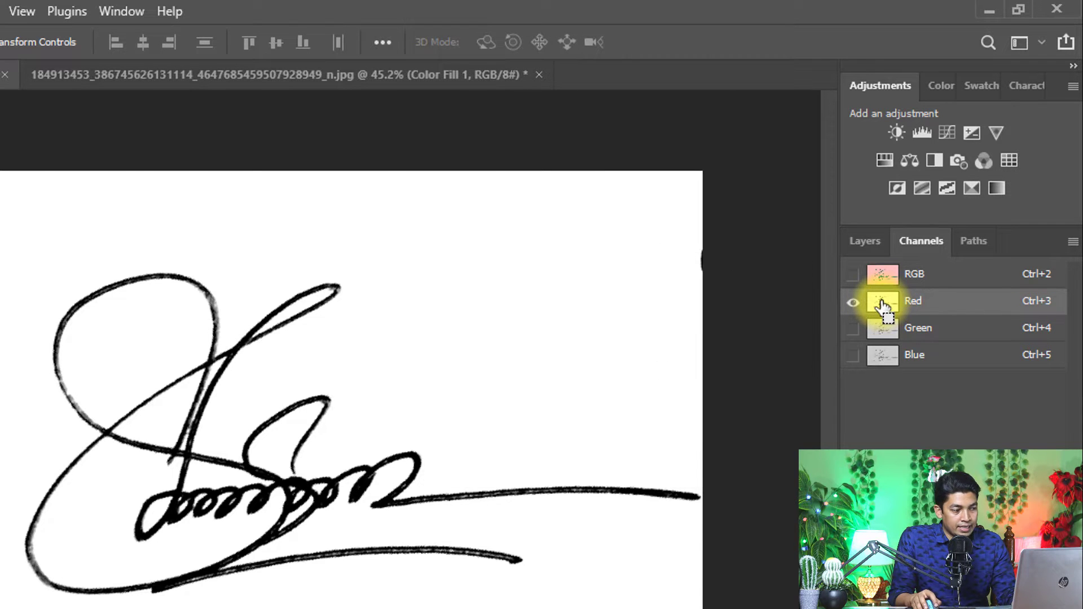
ctrl+click(883, 308)
mouse_move(323, 456)
mouse_down()
mouse_move(371, 450)
mouse_move(353, 459)
mouse_up()
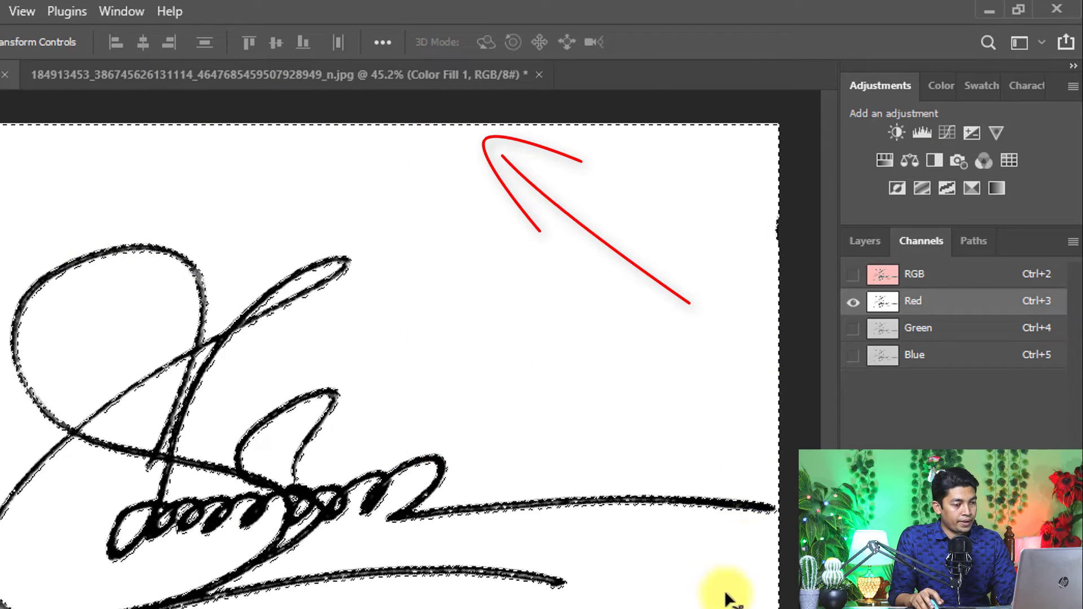
key(ctrl+shift+i)
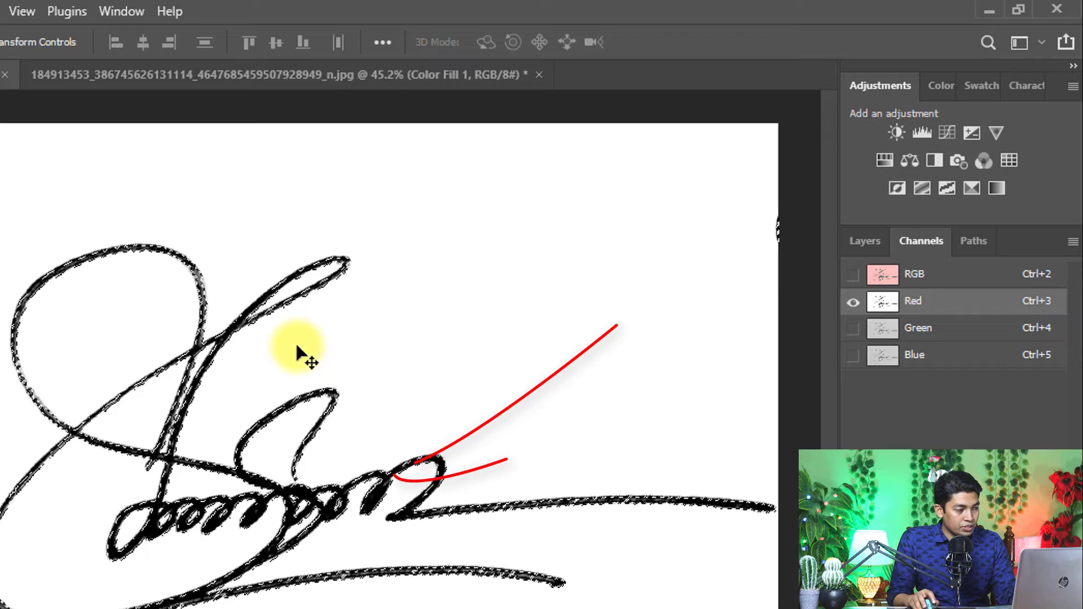
Convert the Background into an ordinary Layer 0 and hide it.
click(864, 240)
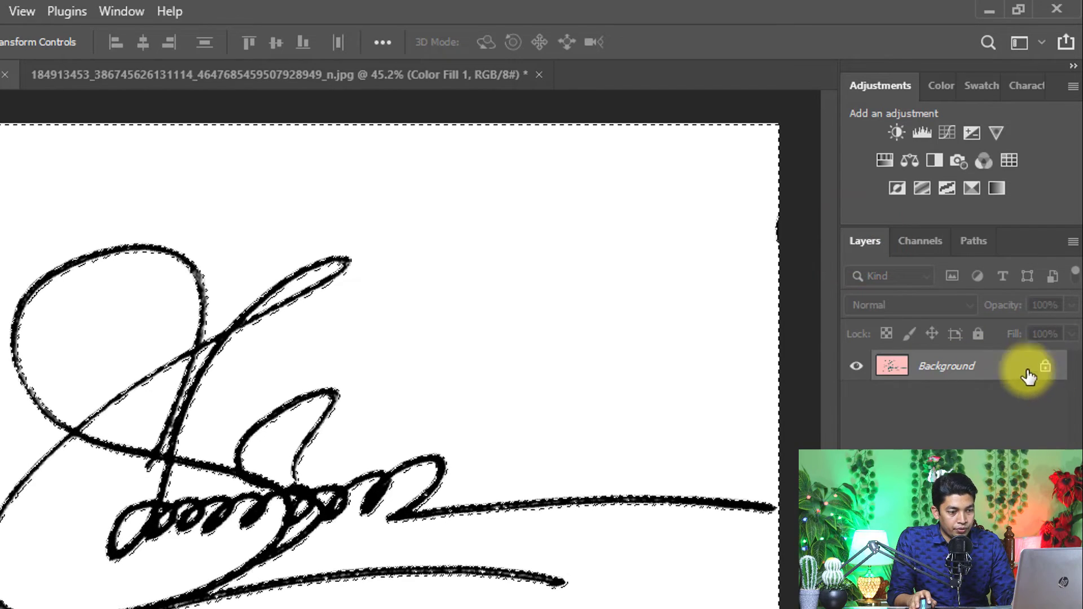
click(856, 367)
double_click(1005, 368)
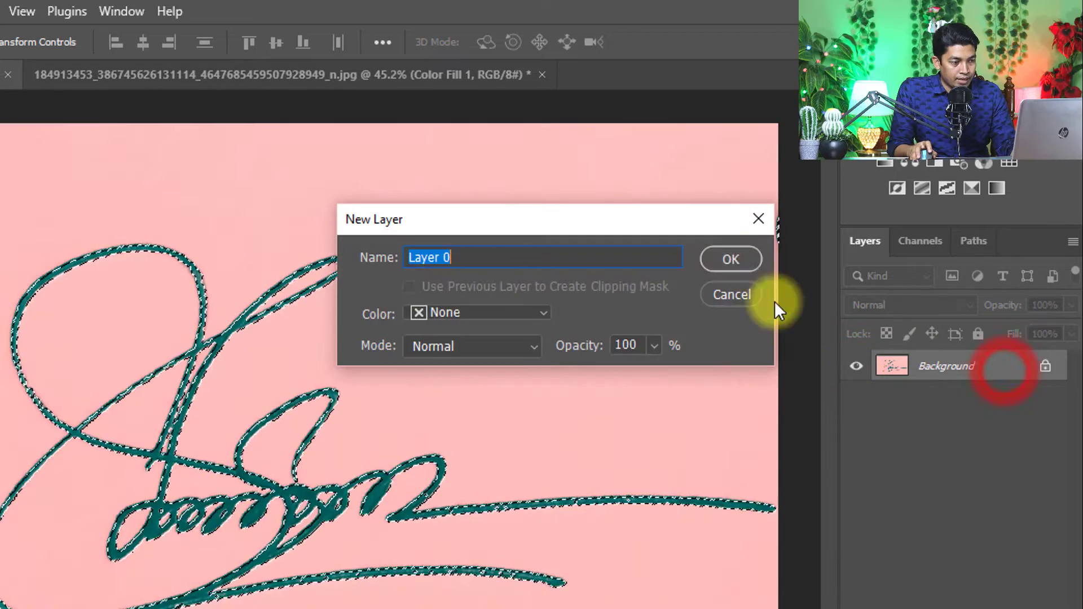
click(730, 259)
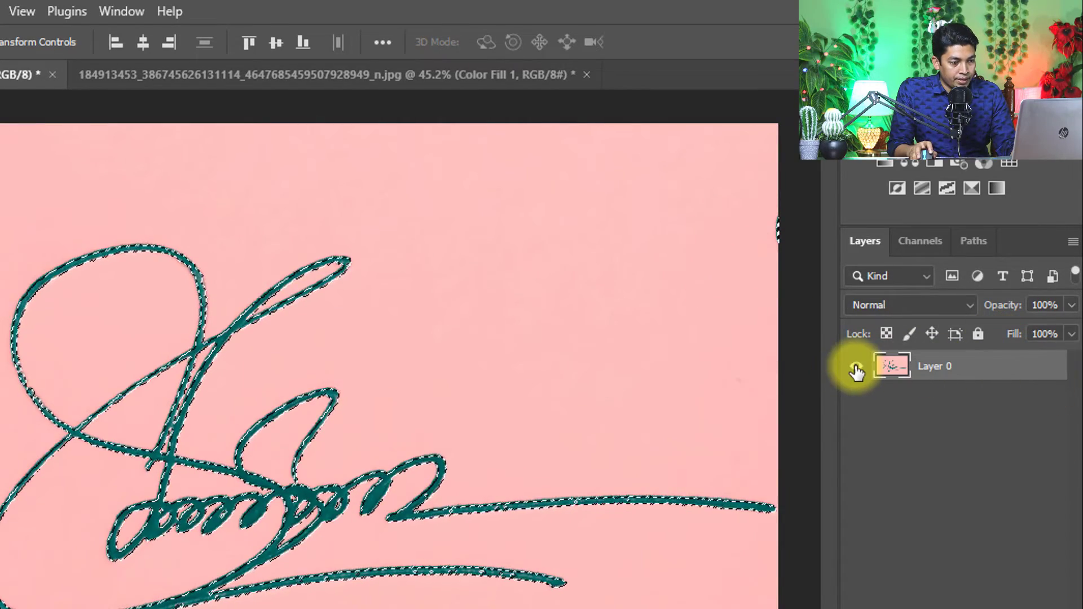
click(856, 367)
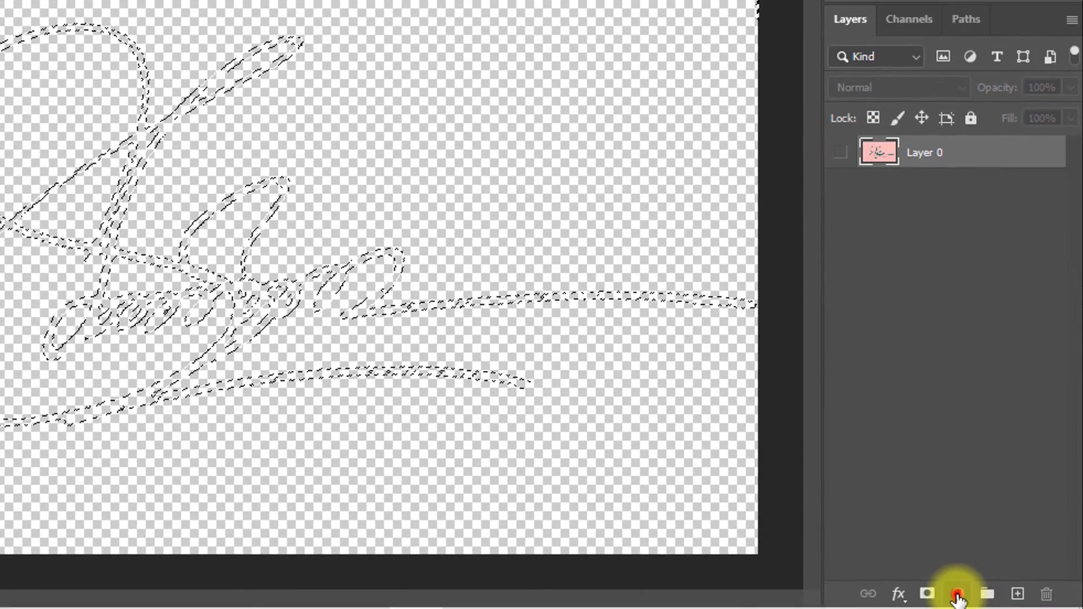
Fill the signature selection with a bright yellow (f0ff00) Solid Color layer and drag it to the stool photo.
click(957, 596)
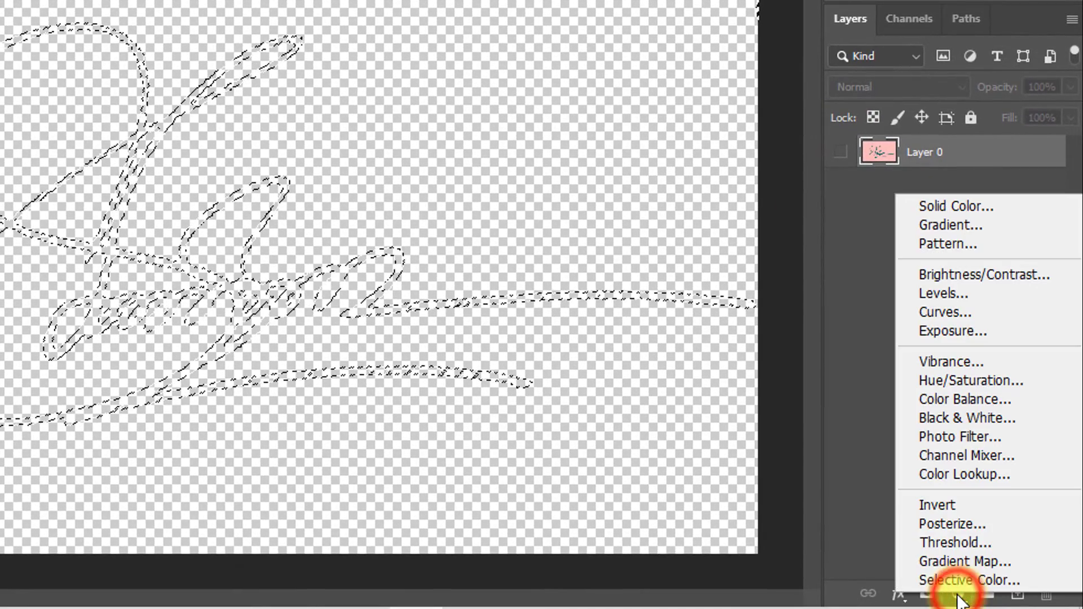
click(973, 206)
mouse_move(404, 305)
mouse_down()
mouse_move(387, 223)
mouse_move(317, 428)
mouse_move(254, 450)
mouse_move(510, 237)
mouse_move(645, 174)
mouse_move(297, 155)
mouse_move(327, 321)
mouse_move(614, 257)
mouse_move(663, 160)
mouse_up()
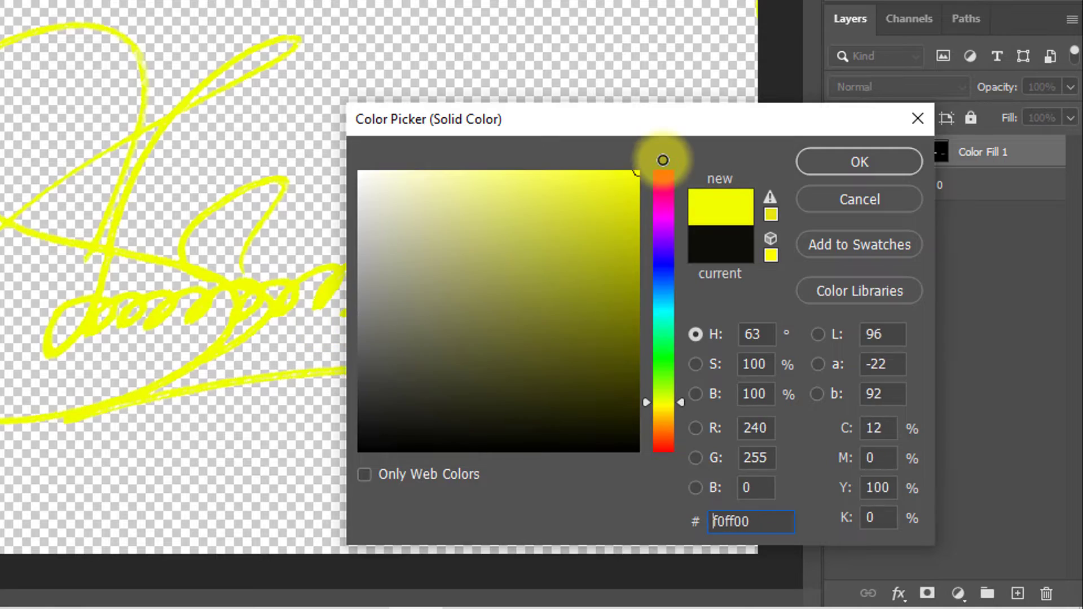
click(848, 160)
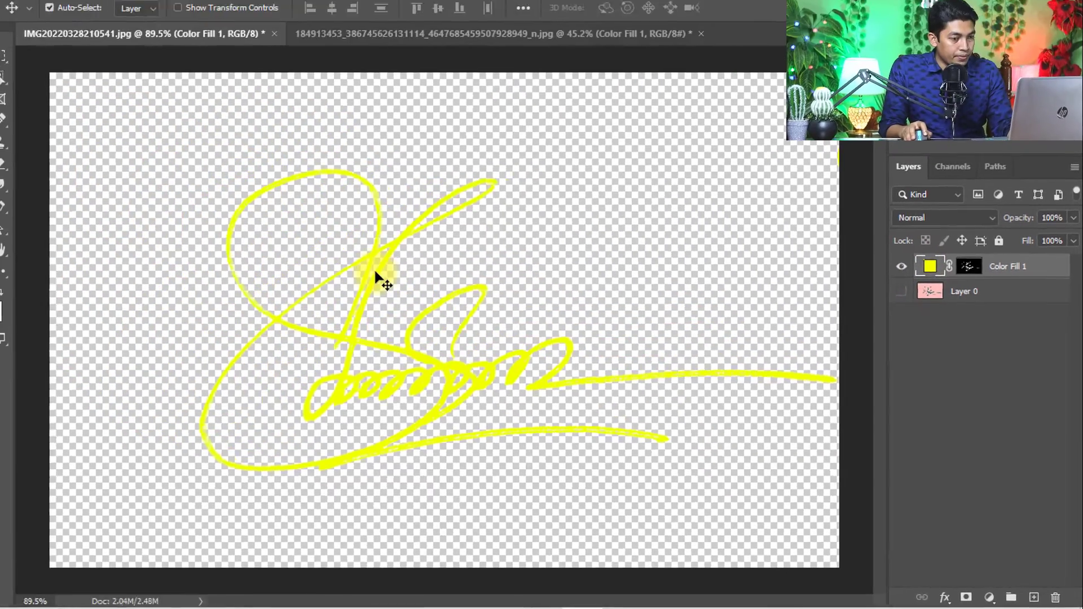
mouse_move(138, 169)
mouse_down()
mouse_move(178, 57)
mouse_move(246, 0)
mouse_up()
drag(484, 82, 485, 58)
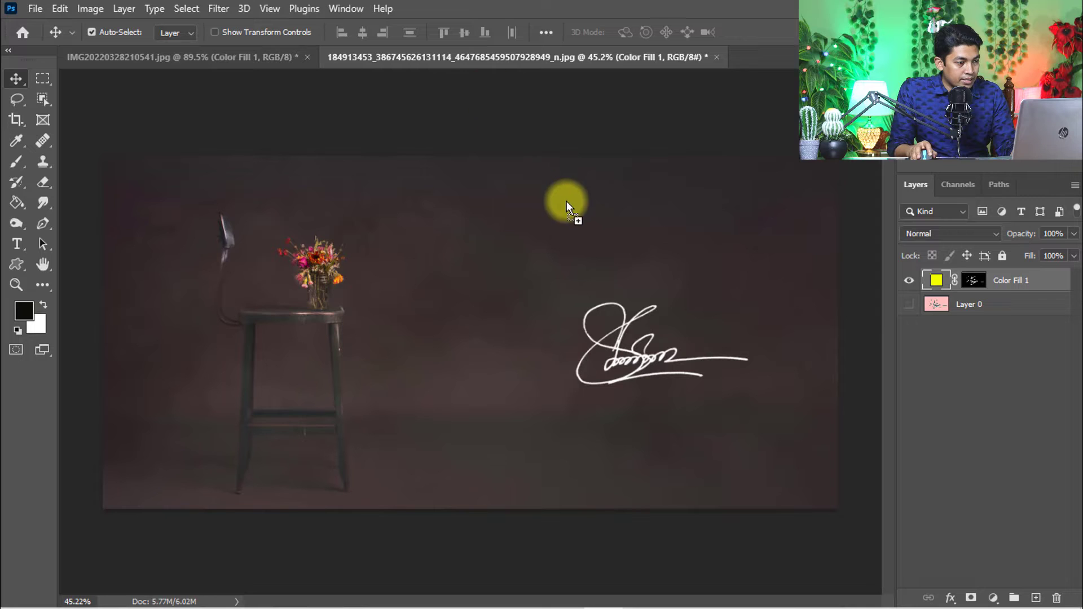
Drop the yellow signature into the stool photo and stack it below the white one at upper right.
mouse_move(567, 209)
mouse_down()
mouse_move(598, 213)
mouse_move(561, 229)
mouse_move(559, 244)
mouse_move(528, 242)
mouse_move(483, 356)
mouse_up()
drag(626, 371, 665, 261)
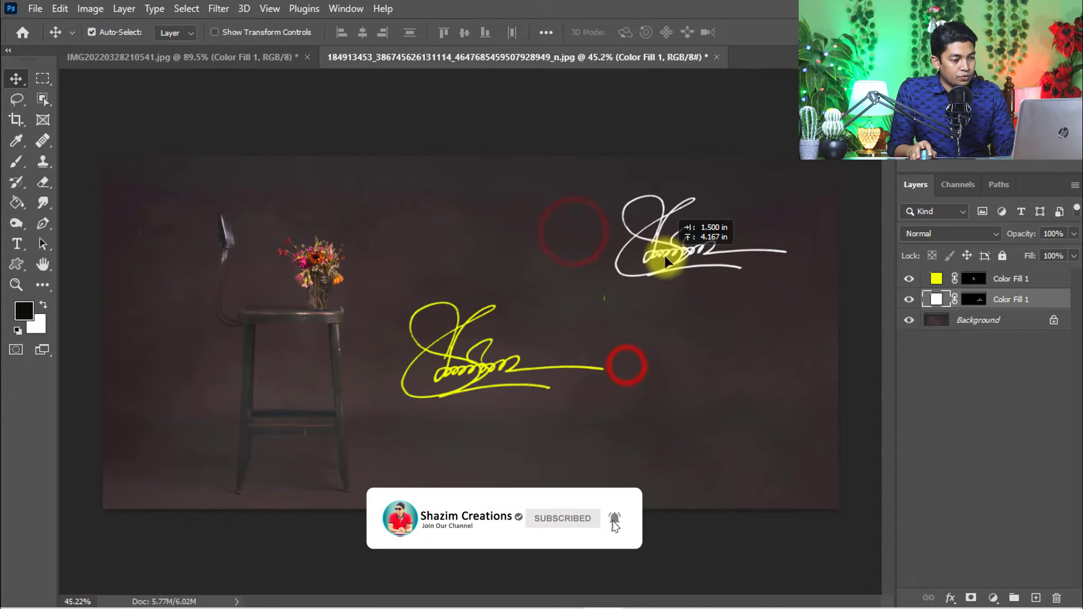
drag(476, 375, 649, 405)
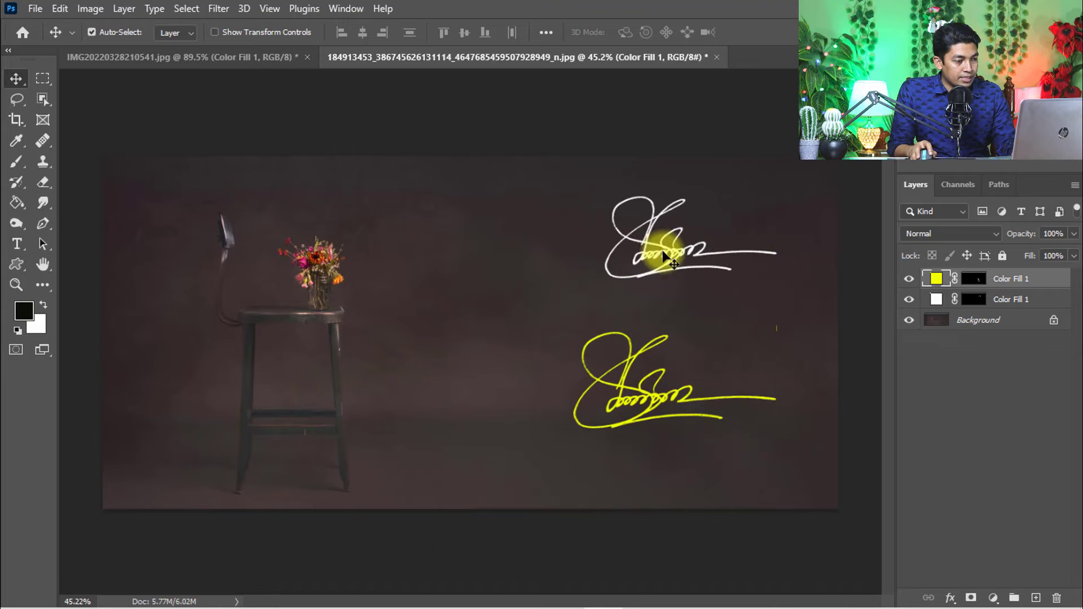
Check the signatures up close and nudge the yellow one left to align with the white.
click(668, 260)
mouse_move(658, 237)
mouse_down()
mouse_move(670, 230)
mouse_move(655, 234)
mouse_move(624, 205)
mouse_move(586, 211)
mouse_up()
click(617, 363)
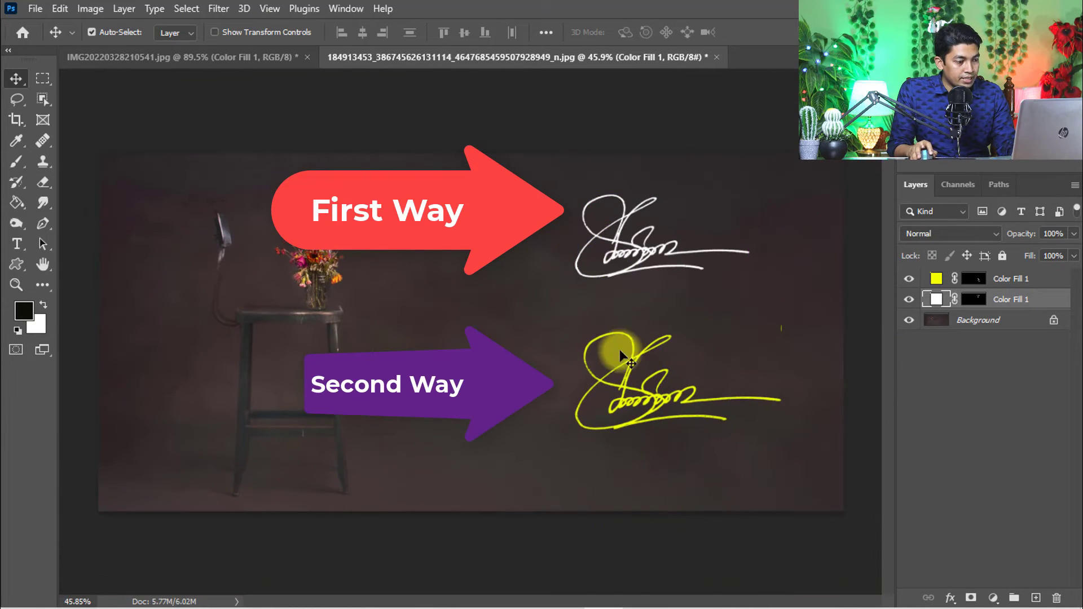
mouse_move(629, 392)
mouse_down()
mouse_move(621, 379)
mouse_move(588, 385)
mouse_move(624, 375)
mouse_up()
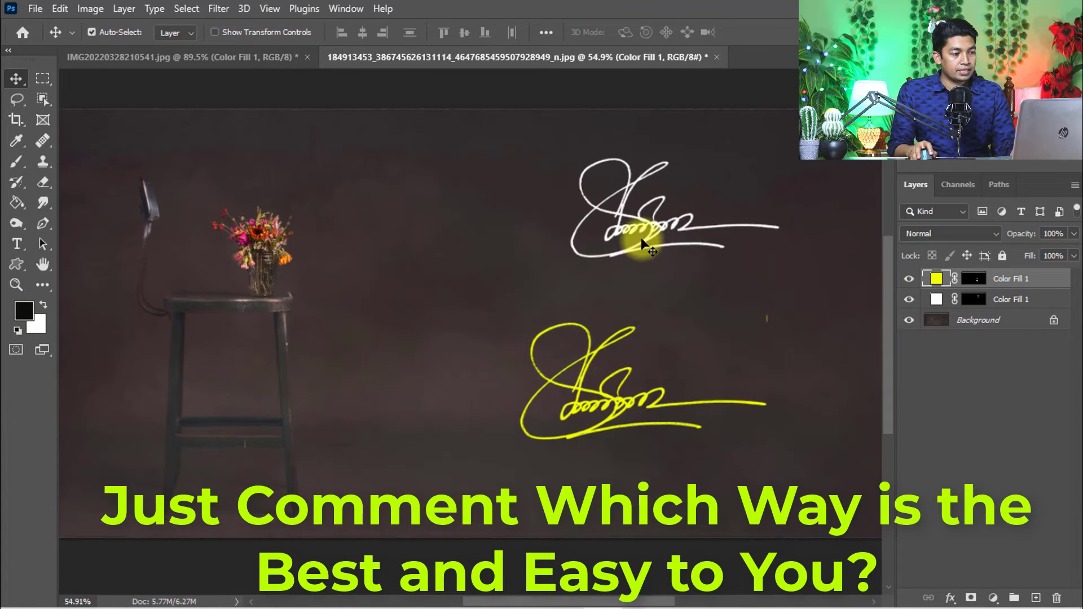